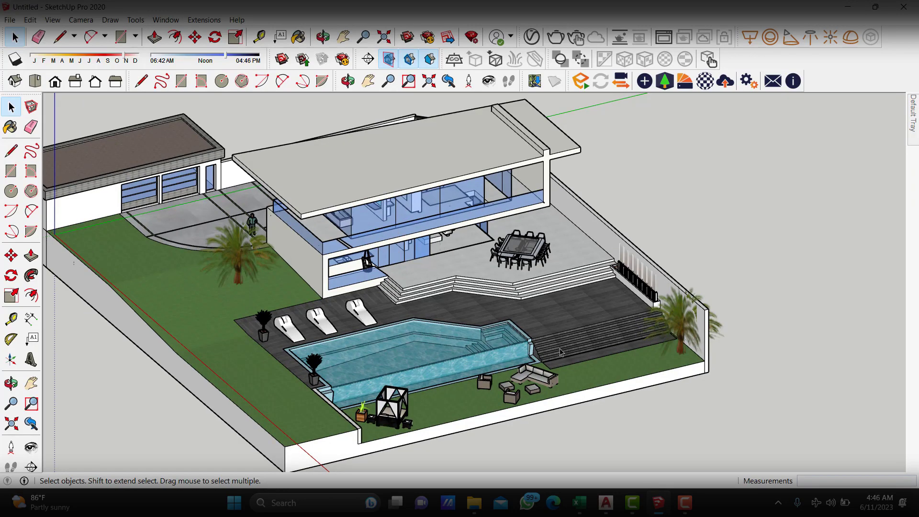
Orbit the model to a frontal view and toggle the Views toolbar off and back on.
middle_drag(561, 351, 544, 235)
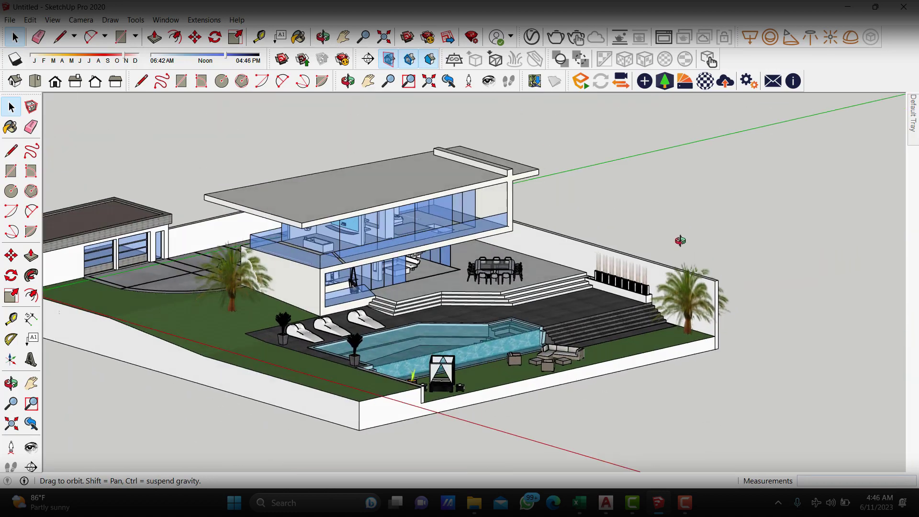
mouse_move(545, 235)
middle_down()
mouse_move(681, 329)
mouse_move(311, 216)
mouse_move(301, 255)
mouse_move(454, 236)
middle_up()
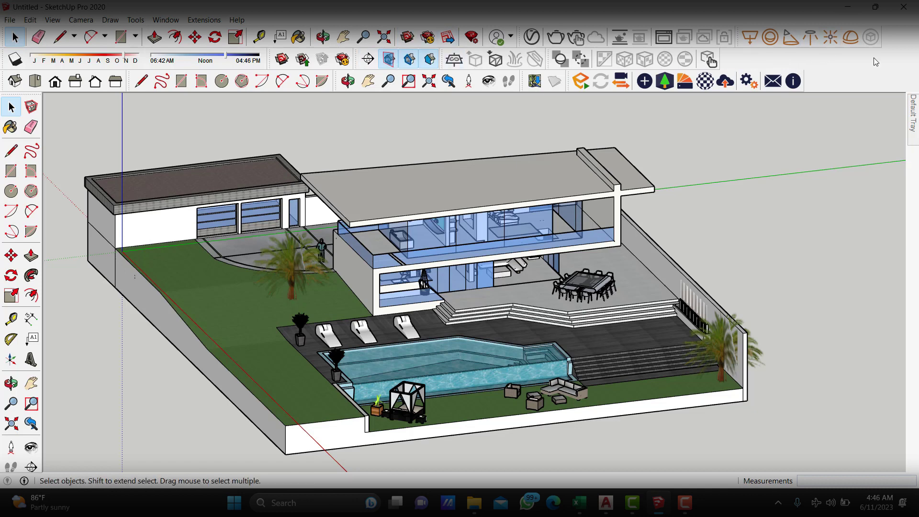
right_click(822, 71)
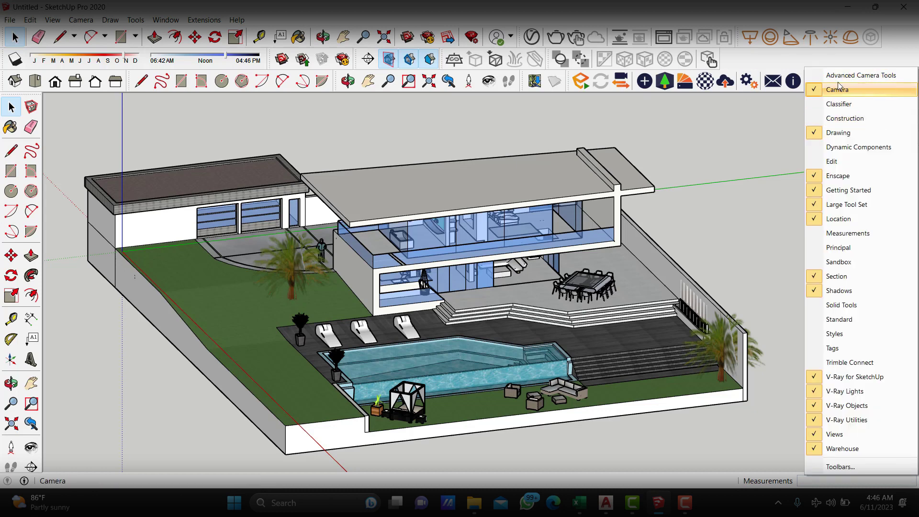
click(843, 437)
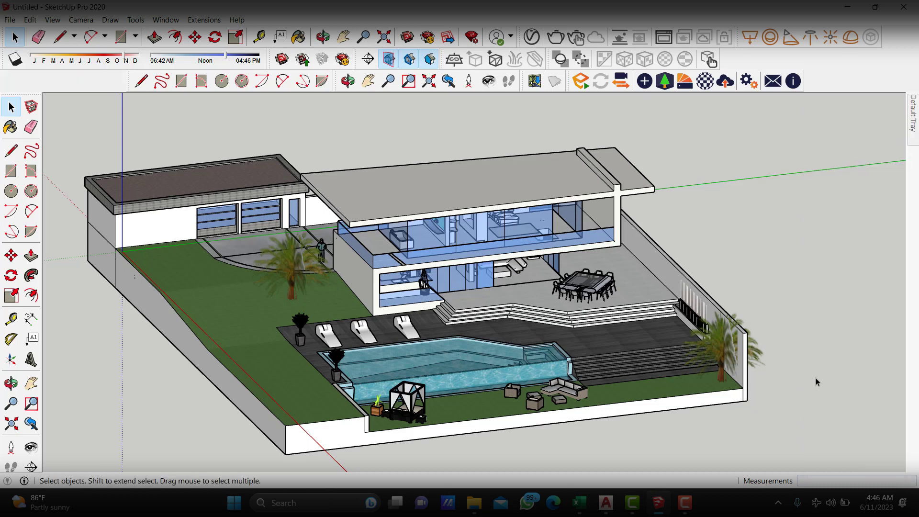
right_click(858, 73)
click(866, 434)
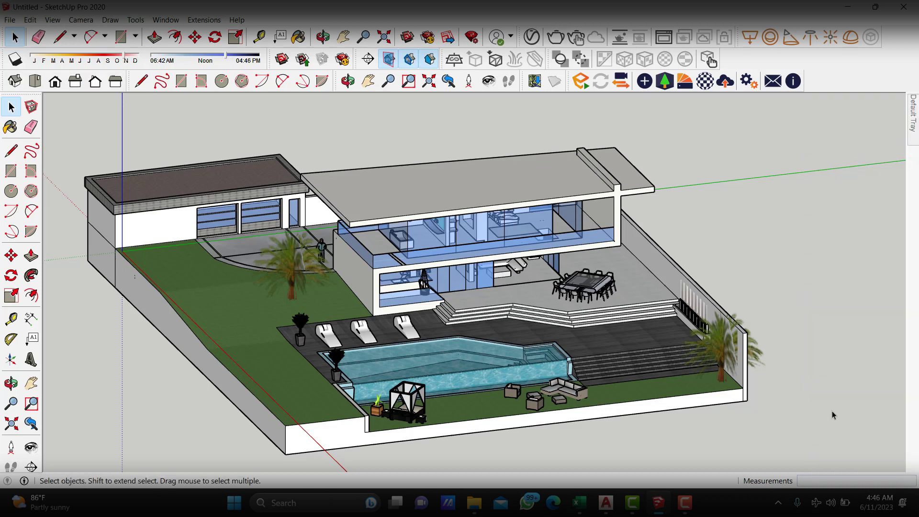
Toggle the Section toolbar off and back on, then orbit closer to the house.
right_click(831, 51)
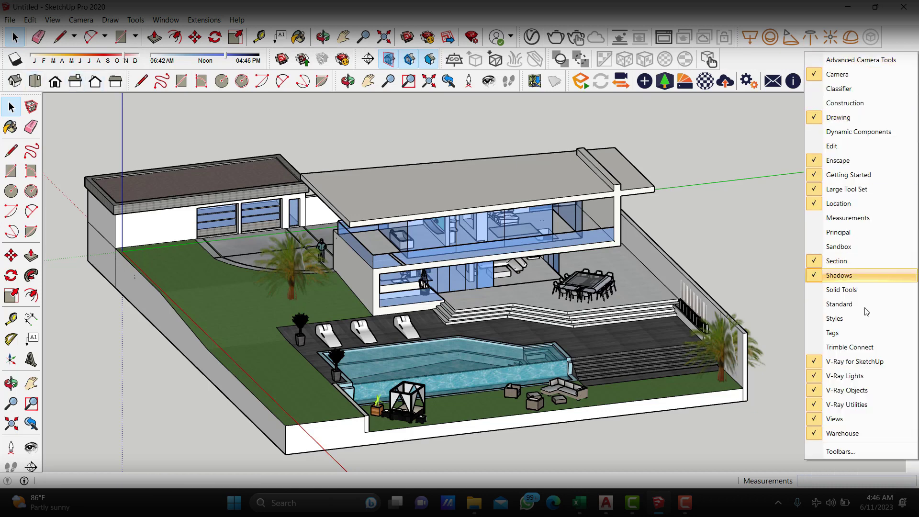
click(857, 262)
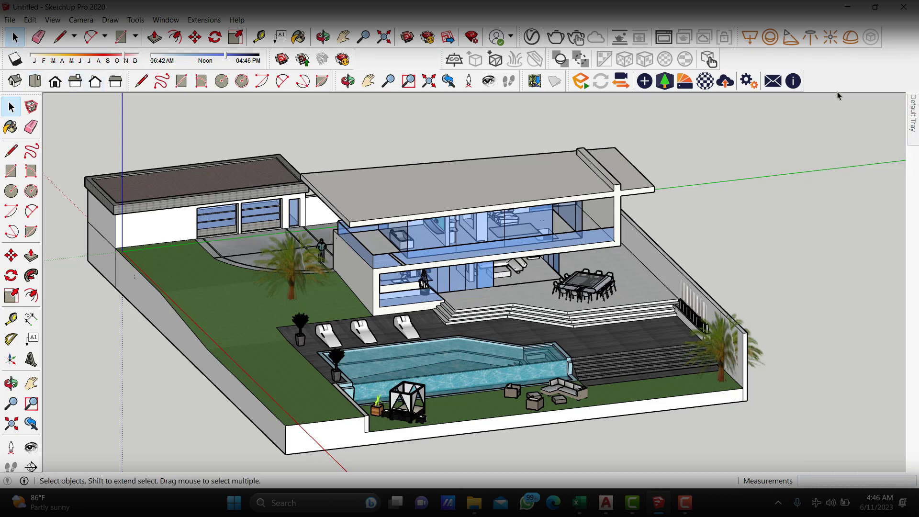
right_click(838, 77)
click(851, 292)
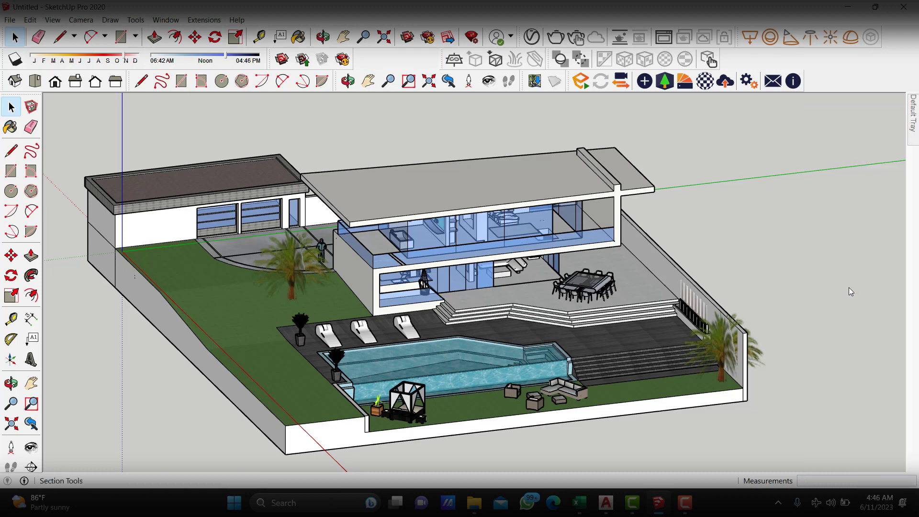
scroll(526, 281, up, 2)
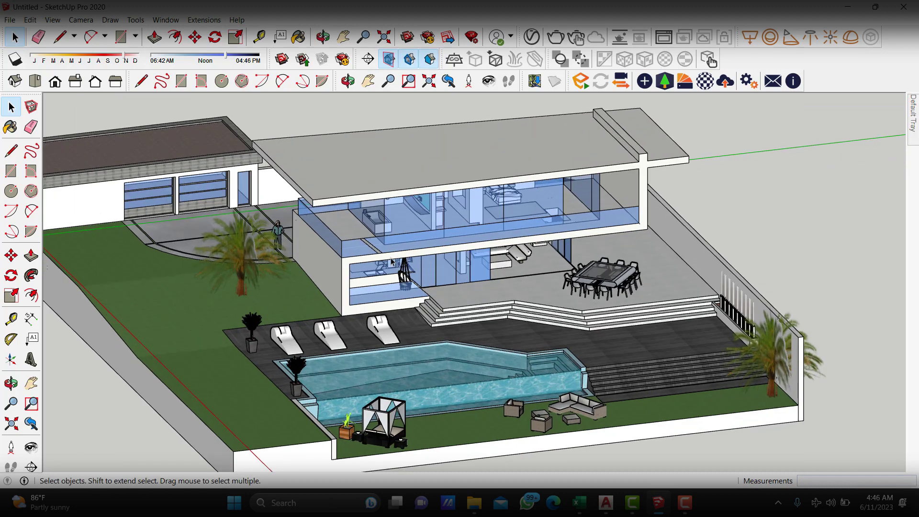
mouse_move(392, 261)
middle_down()
mouse_move(392, 236)
mouse_move(464, 265)
middle_up()
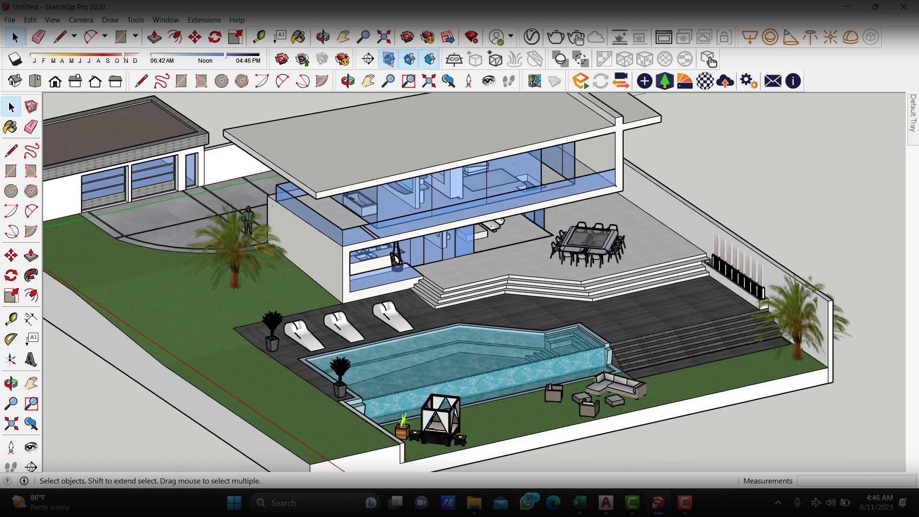
Switch to the AutoCAD drawing and centre the isometric house line drawing.
mouse_move(605, 502)
click(519, 417)
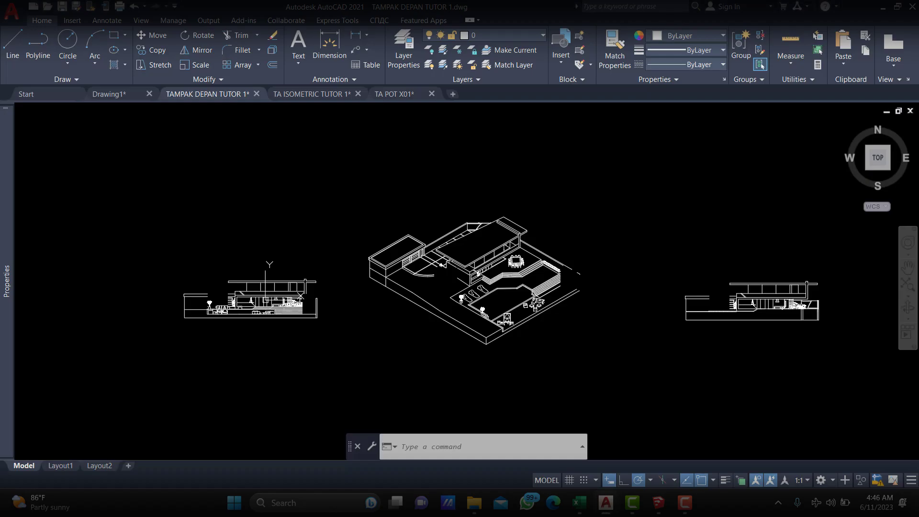
scroll(230, 306, up, 3)
mouse_move(690, 240)
middle_down()
mouse_move(556, 199)
mouse_move(437, 301)
middle_up()
scroll(556, 199, up, 3)
scroll(436, 301, down, 2)
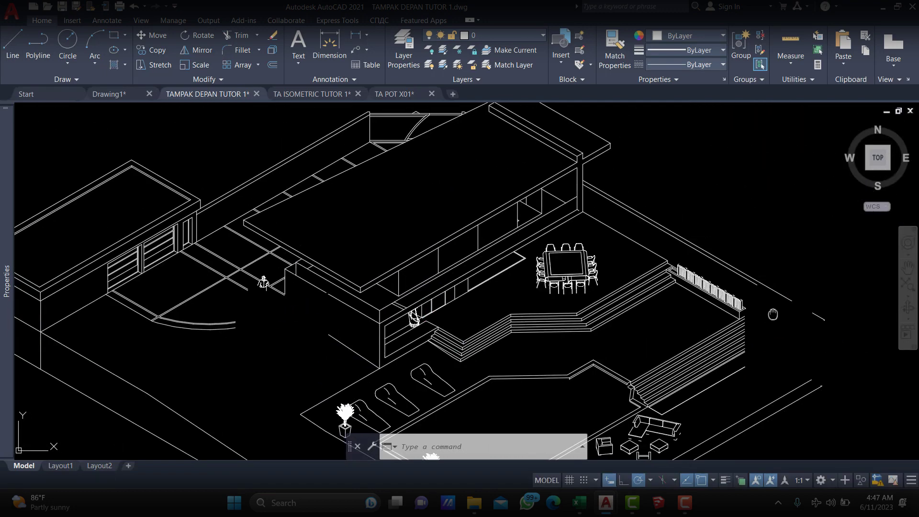
scroll(431, 278, down, 3)
scroll(536, 287, down, 2)
middle_drag(678, 297, 559, 285)
Return to the SketchUp model and pan to reveal the garage and yard.
click(659, 502)
scroll(798, 326, up, 3)
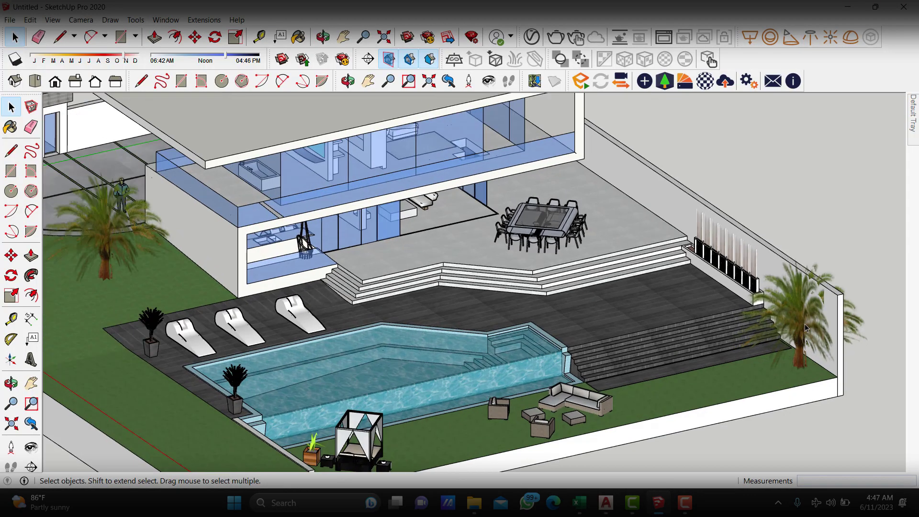
scroll(829, 342, up, 3)
scroll(814, 335, down, 1)
shift+middle_drag(364, 329, 363, 253)
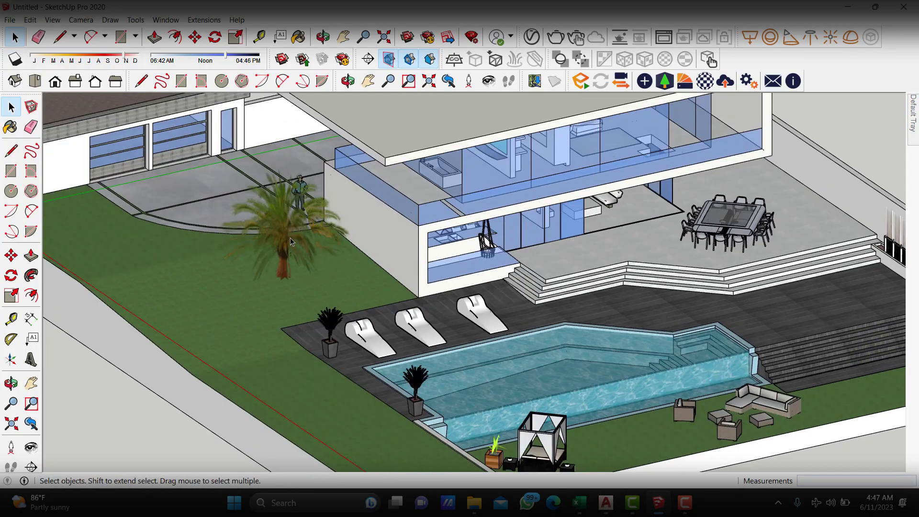
scroll(260, 253, up, 2)
scroll(261, 253, up, 3)
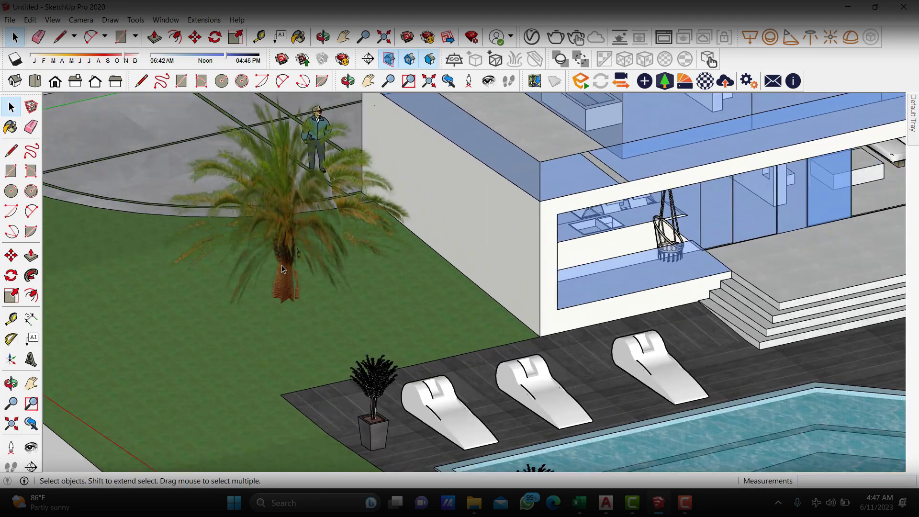
scroll(230, 239, up, 3)
Orbit and zoom around the house, panning over the patio and pool.
middle_drag(197, 221, 449, 302)
scroll(450, 302, down, 1)
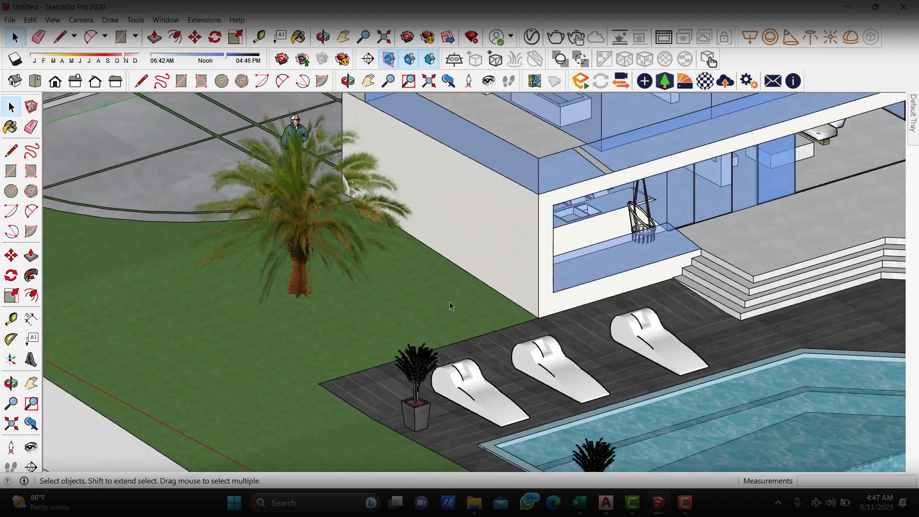
scroll(399, 356, down, 2)
scroll(346, 260, up, 1)
scroll(287, 253, down, 1)
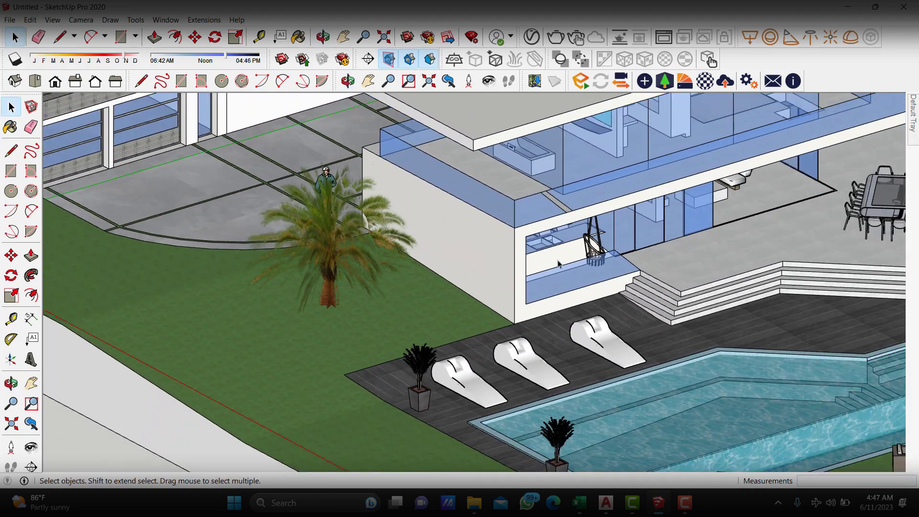
scroll(211, 242, up, 1)
shift+middle_drag(211, 242, 143, 216)
scroll(431, 230, down, 2)
middle_drag(431, 230, 440, 232)
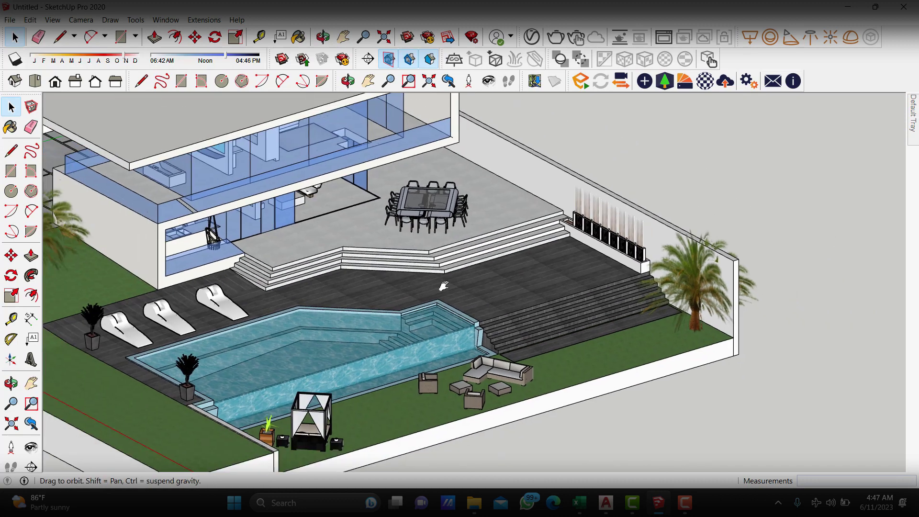
scroll(441, 233, up, 2)
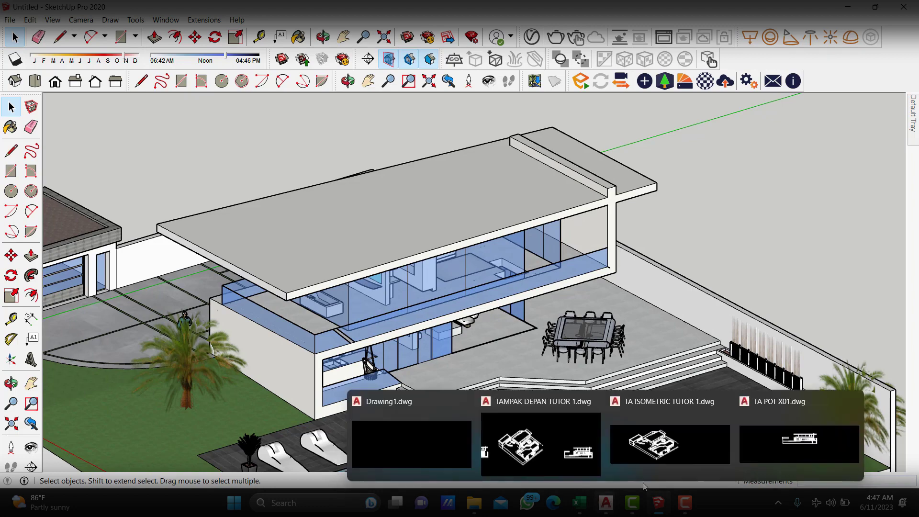
Switch to TAMPAK DEPAN TUTOR 1 and pan across the isometric drawing and another elevation.
click(498, 474)
scroll(258, 310, down, 2)
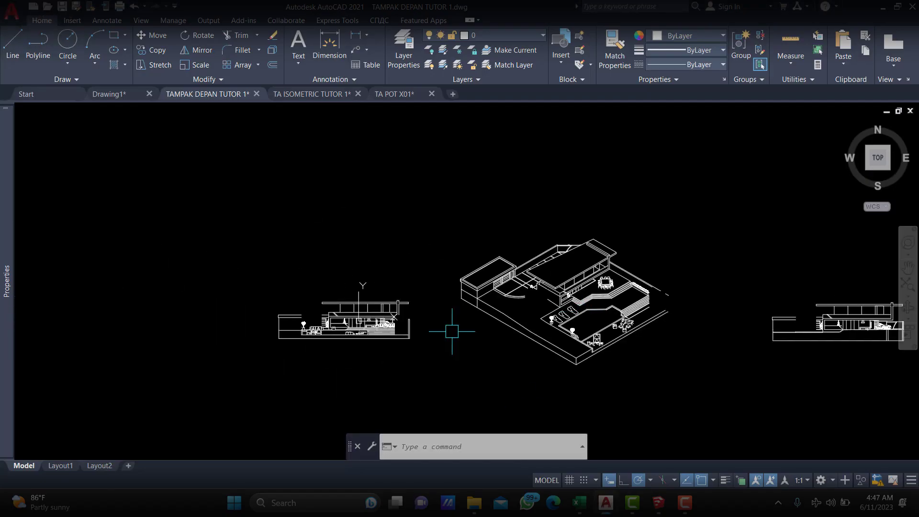
scroll(405, 312, up, 5)
scroll(288, 316, up, 2)
scroll(288, 326, down, 3)
mouse_move(287, 325)
middle_down()
mouse_move(313, 334)
mouse_move(218, 298)
middle_up()
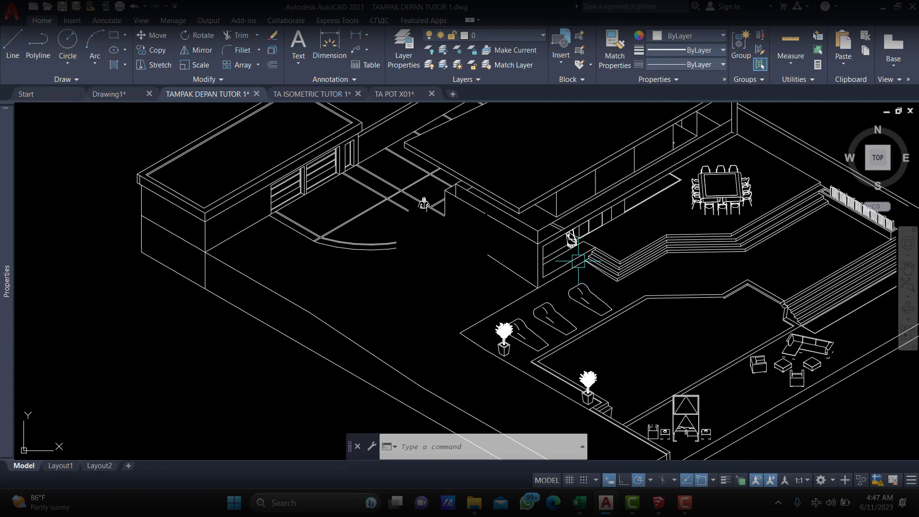
scroll(479, 287, up, 2)
scroll(752, 305, down, 2)
middle_drag(752, 304, 568, 383)
middle_drag(35, 369, 318, 376)
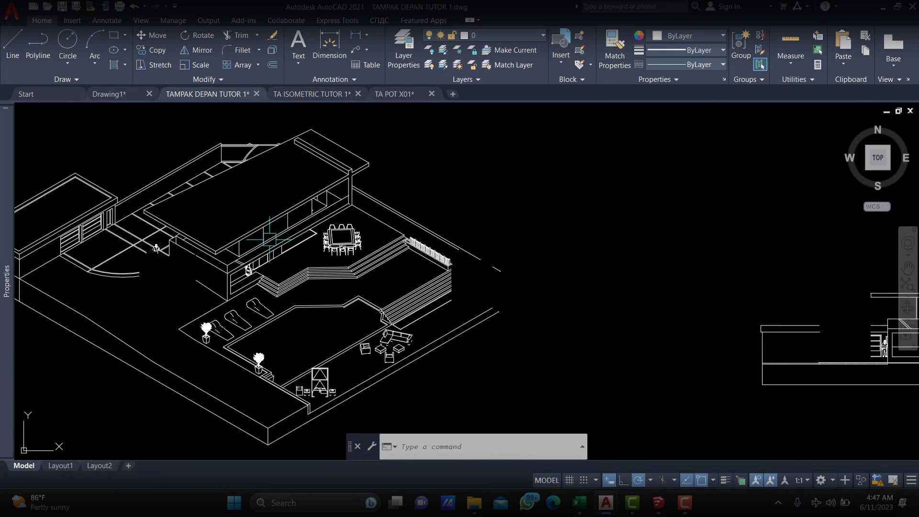
scroll(220, 231, up, 2)
scroll(238, 243, up, 2)
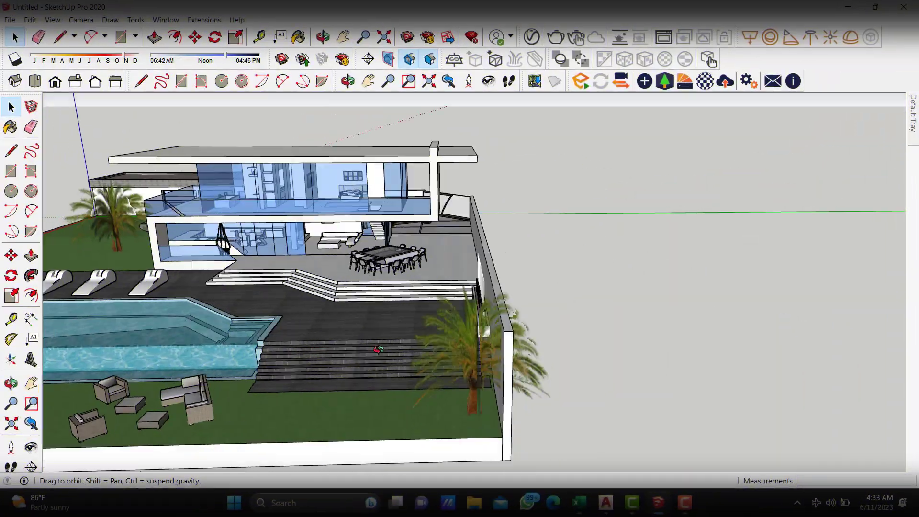
mouse_move(378, 350)
middle_down()
mouse_move(403, 211)
mouse_move(465, 225)
mouse_move(469, 294)
mouse_move(510, 255)
mouse_move(512, 293)
middle_up()
scroll(402, 211, up, 5)
scroll(477, 230, down, 5)
scroll(465, 225, up, 5)
scroll(469, 294, up, 5)
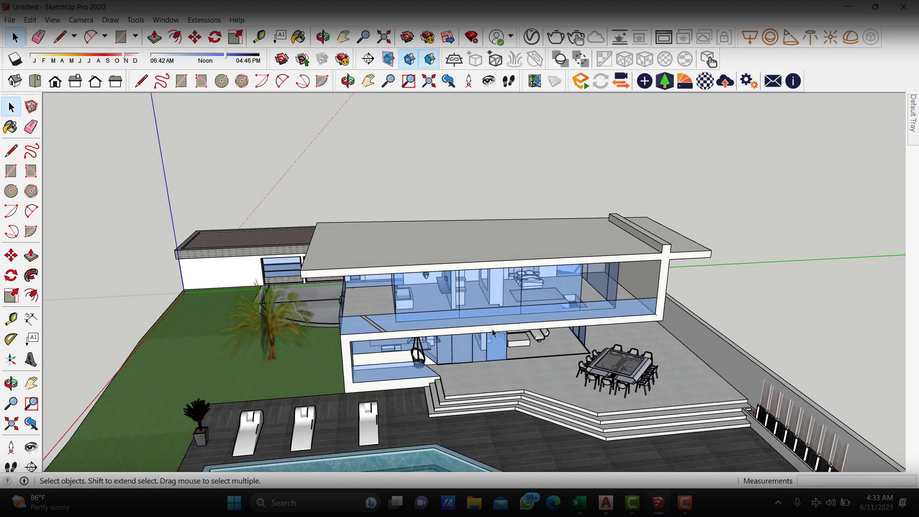
scroll(488, 323, down, 3)
mouse_move(488, 323)
middle_down()
mouse_move(531, 285)
mouse_move(523, 287)
middle_up()
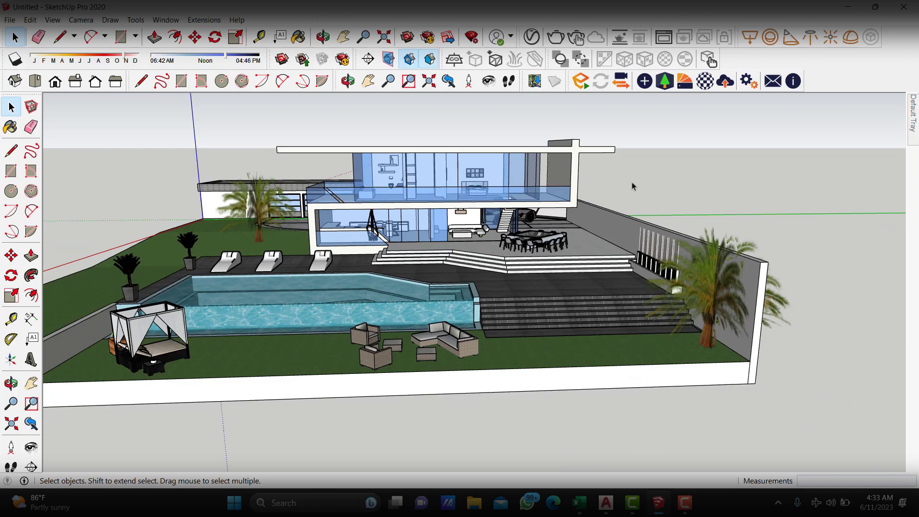
scroll(433, 144, up, 2)
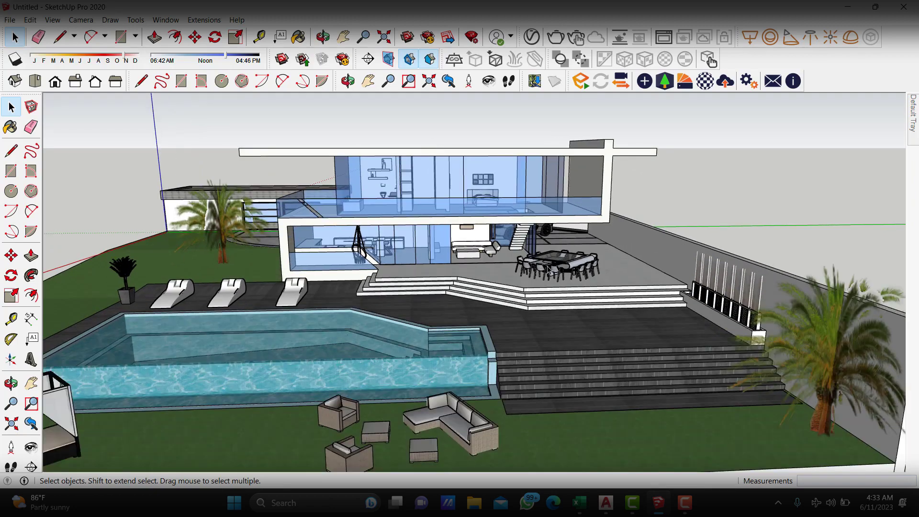
triple_click(476, 228)
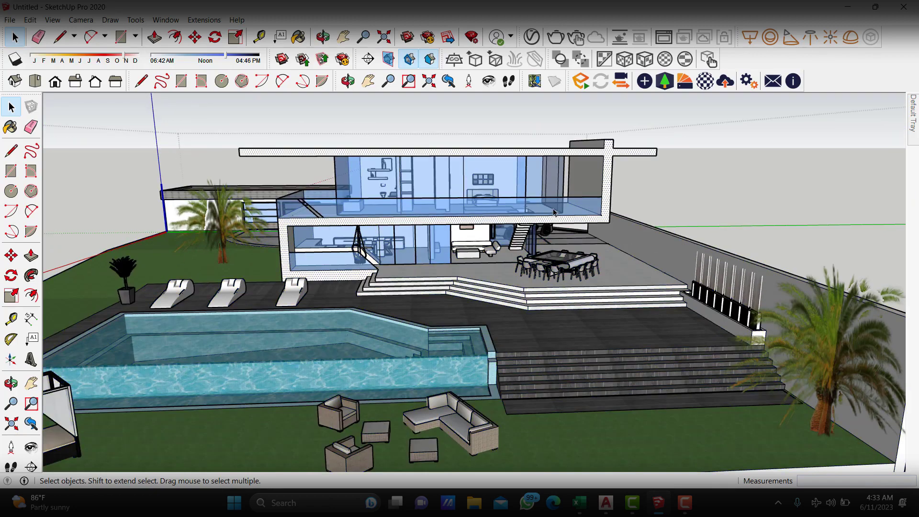
click(664, 162)
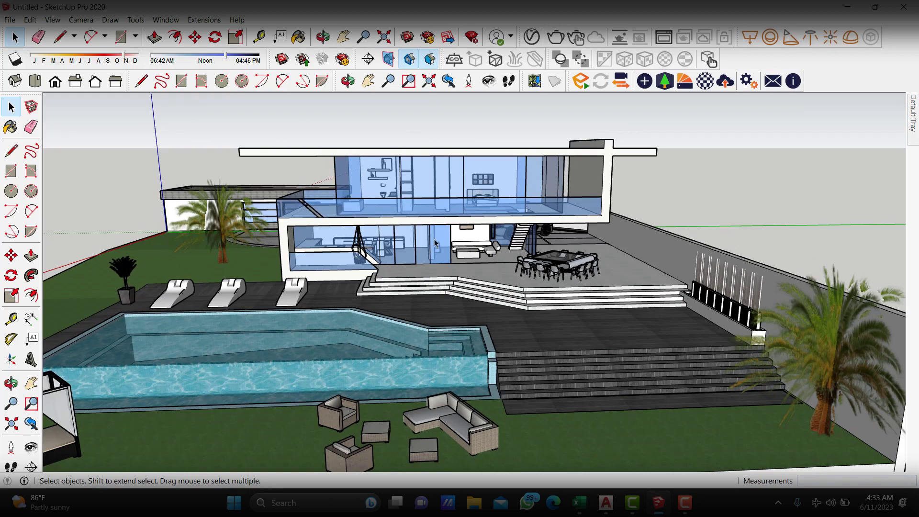
scroll(434, 243, down, 3)
middle_drag(426, 218, 643, 219)
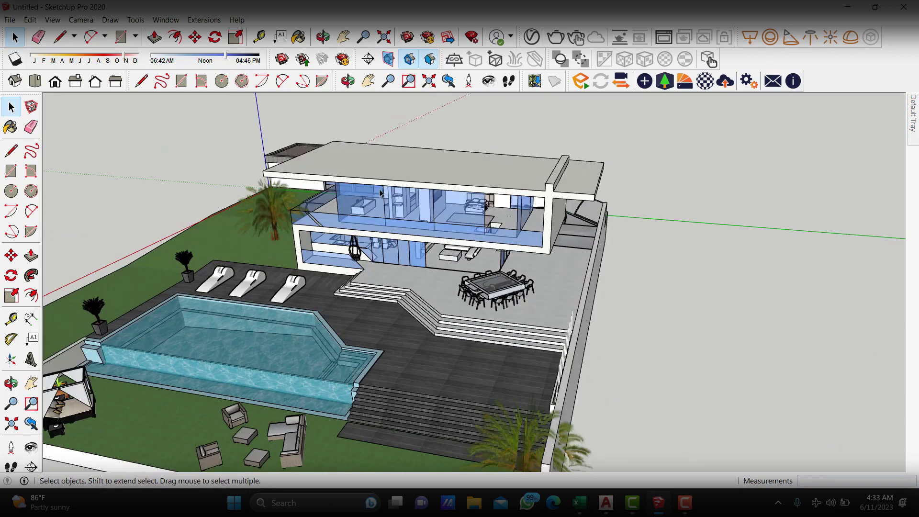
scroll(381, 193, down, 2)
mouse_move(381, 193)
middle_down()
mouse_move(335, 201)
mouse_move(399, 130)
middle_up()
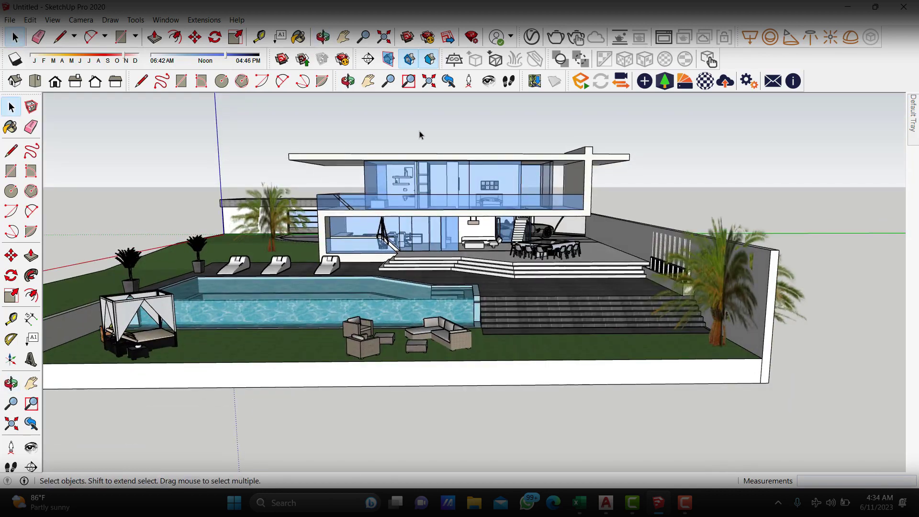
click(82, 21)
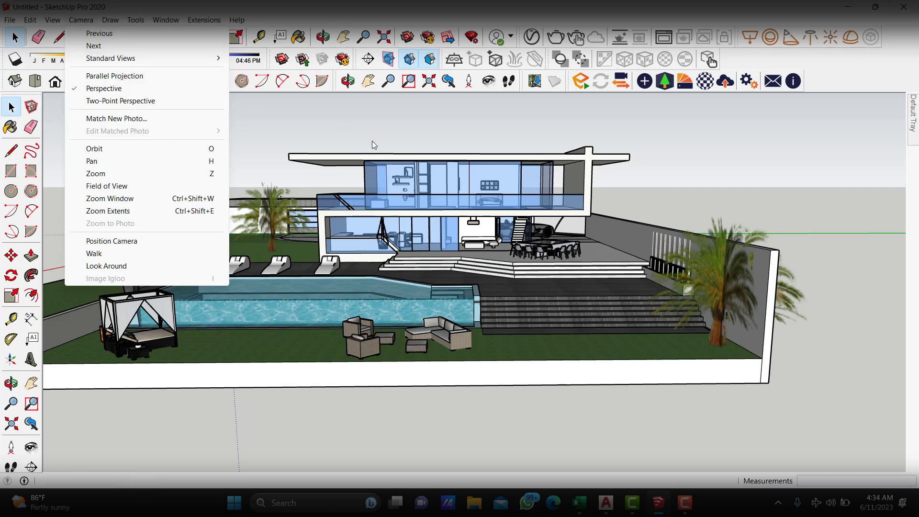
click(111, 76)
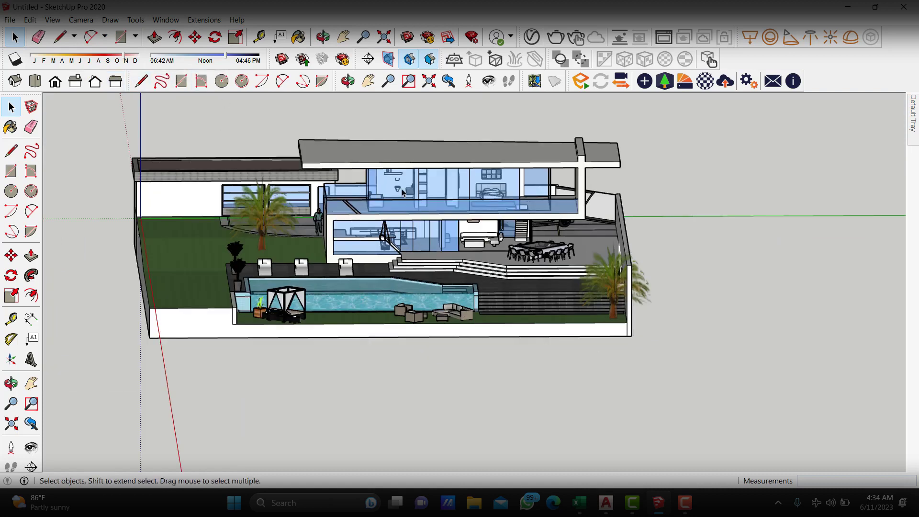
click(81, 19)
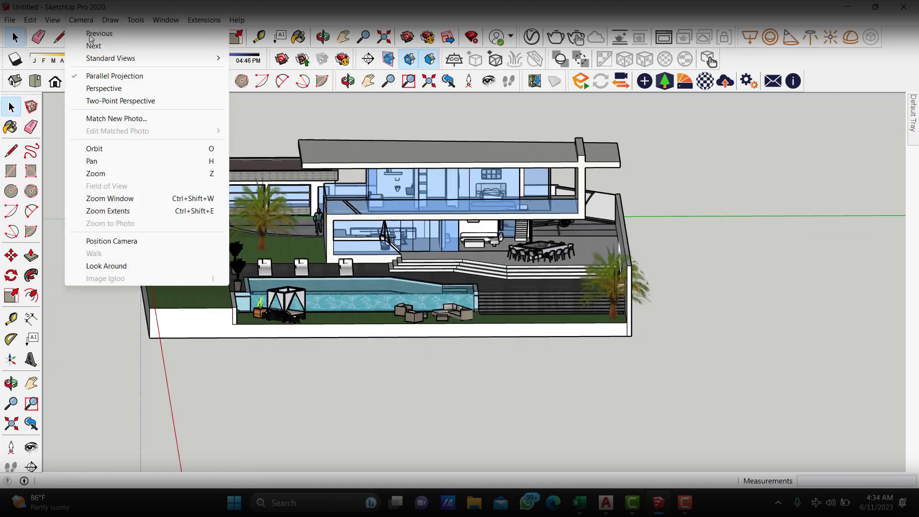
click(104, 88)
scroll(351, 211, up, 2)
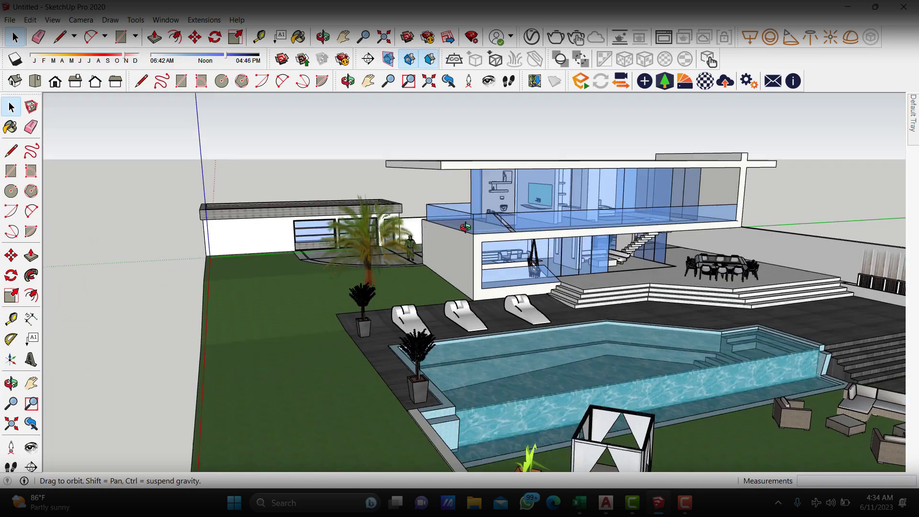
Orbit to a higher overview and switch the camera to Parallel Projection.
middle_drag(376, 214, 287, 168)
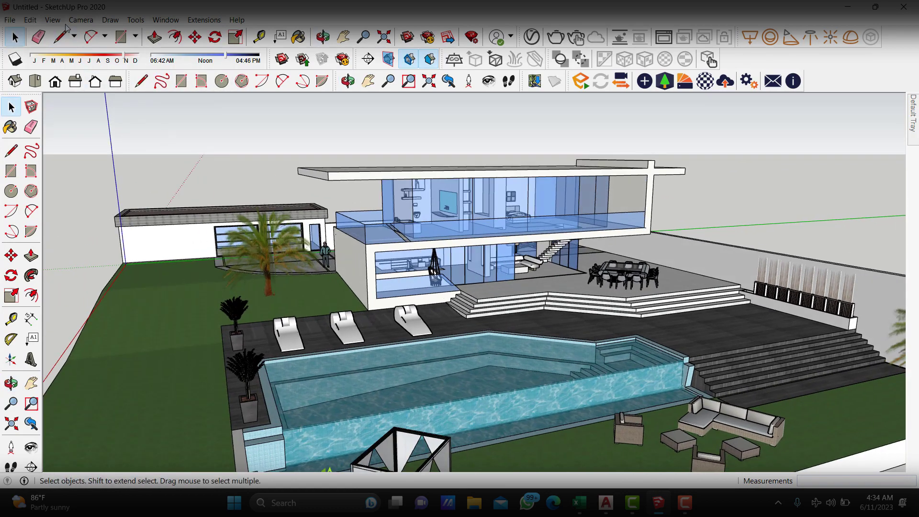
click(81, 20)
click(106, 77)
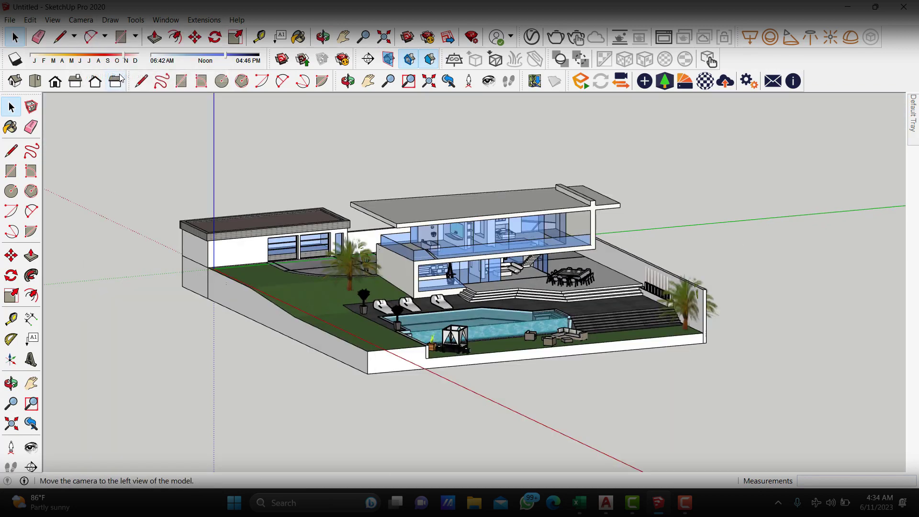
scroll(497, 281, up, 2)
scroll(497, 281, up, 2)
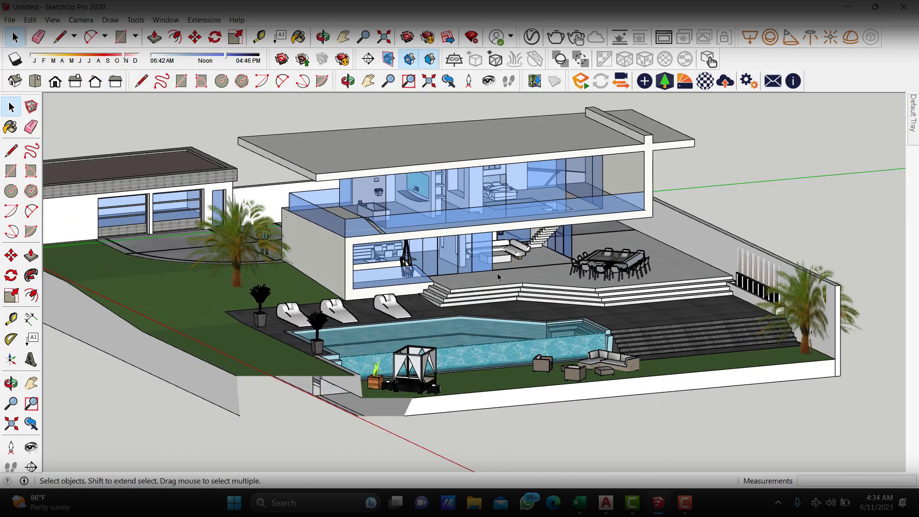
mouse_move(498, 277)
middle_down()
mouse_move(485, 238)
mouse_move(413, 326)
mouse_move(514, 281)
middle_up()
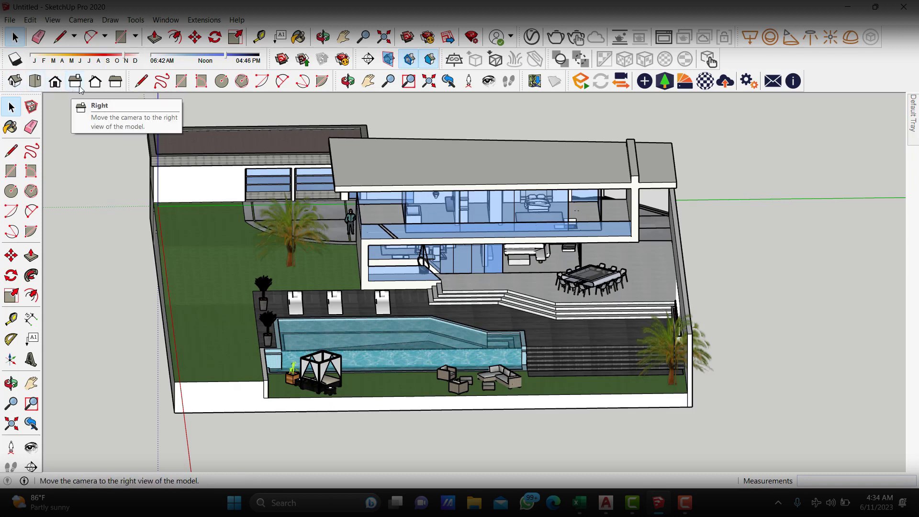
Step through Front, Back and Right views, framing the right elevation to fill the window.
click(59, 85)
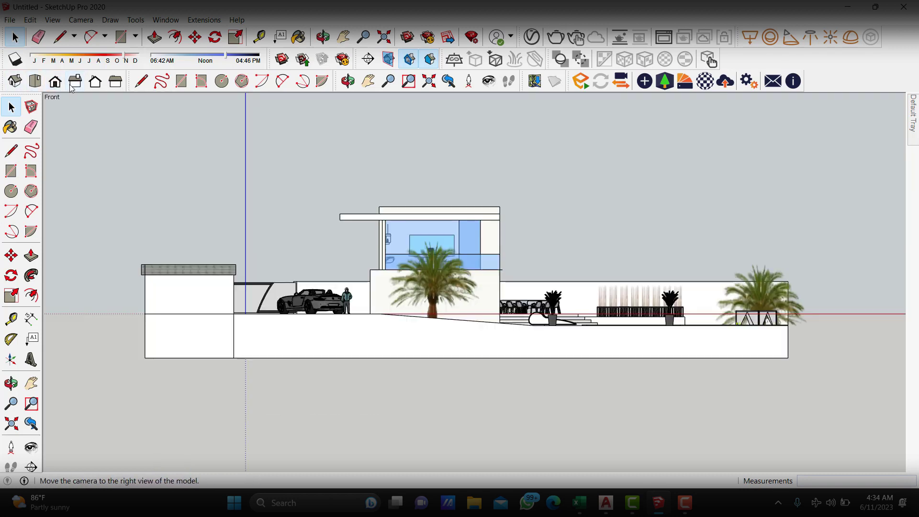
click(89, 86)
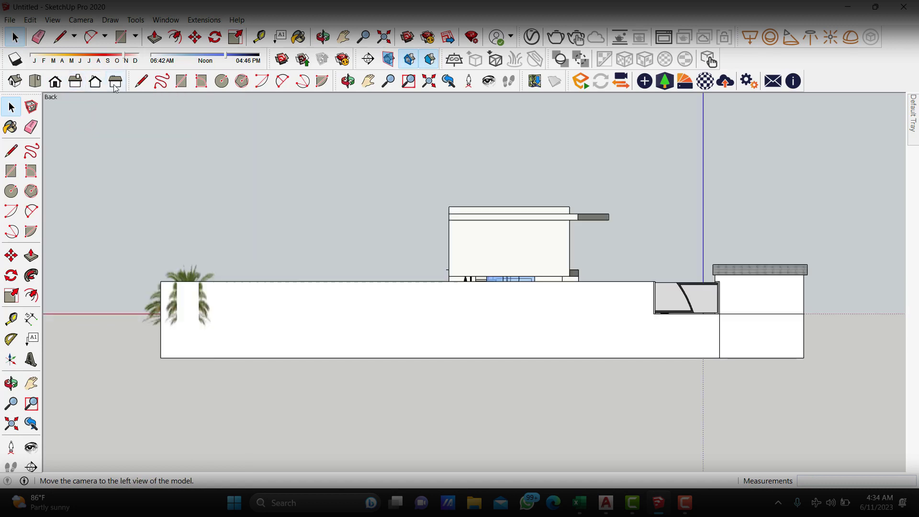
click(79, 86)
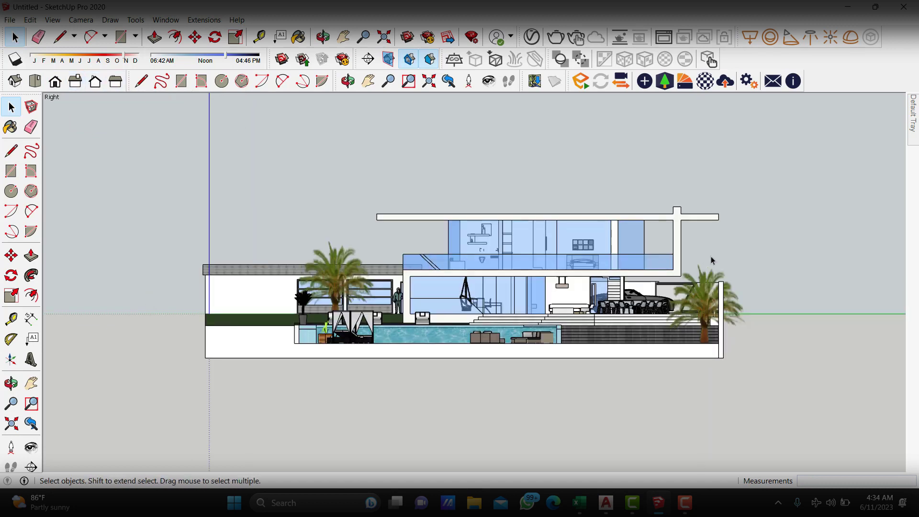
scroll(711, 260, up, 2)
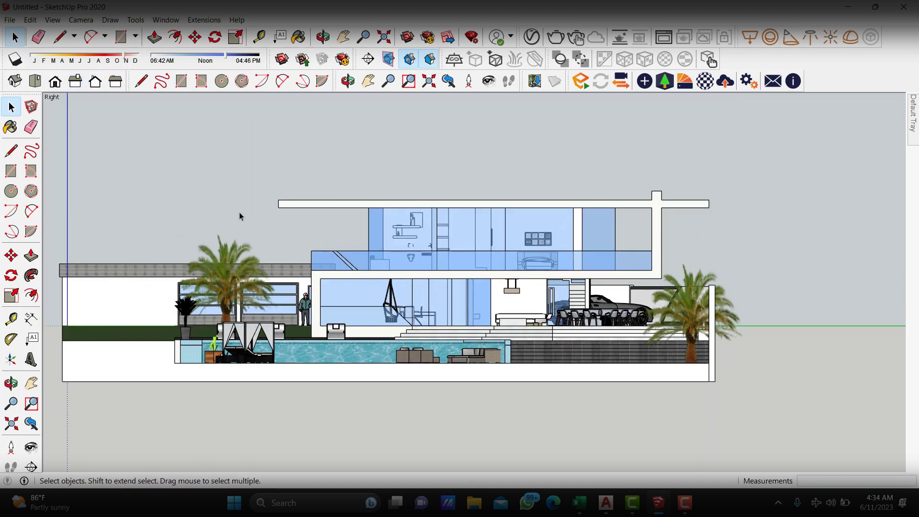
scroll(308, 149, down, 1)
scroll(326, 280, up, 1)
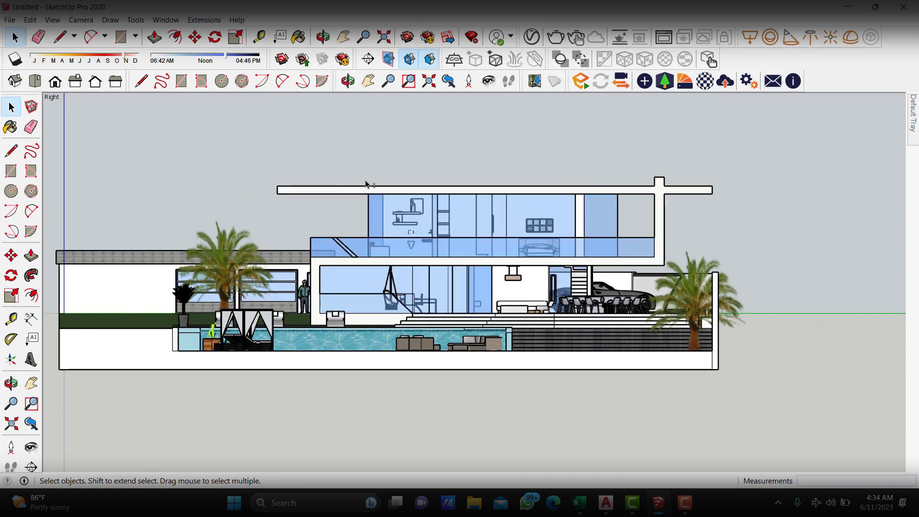
shift+middle_drag(365, 184, 404, 193)
scroll(406, 221, down, 1)
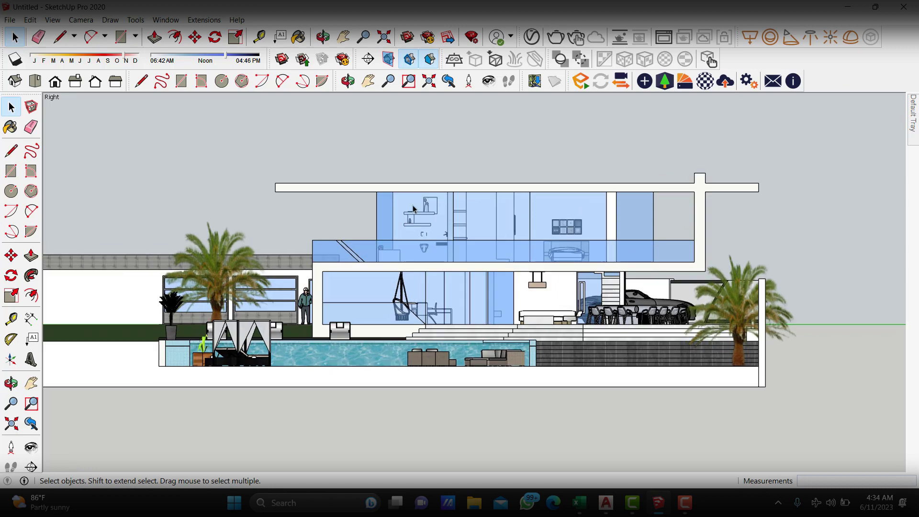
scroll(412, 209, up, 1)
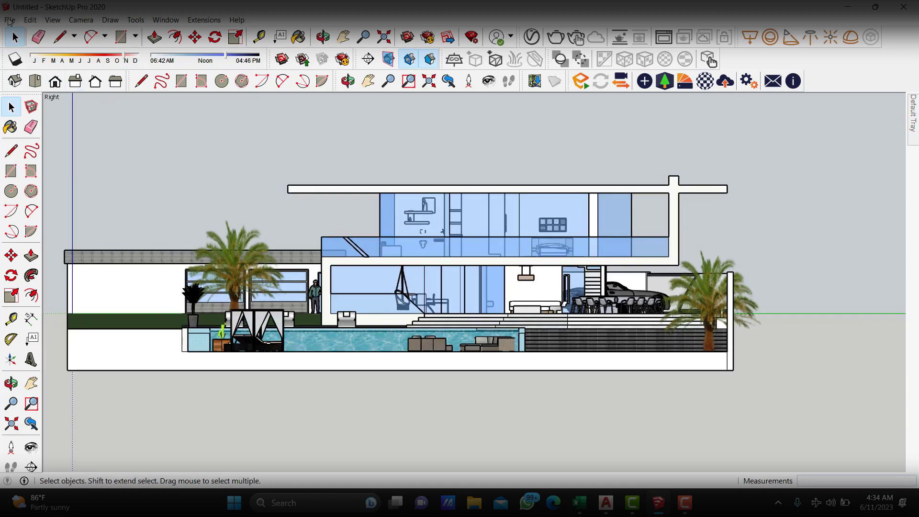
Start a File > Export > 2D Graphic export and browse to New Volume (D:).
click(10, 20)
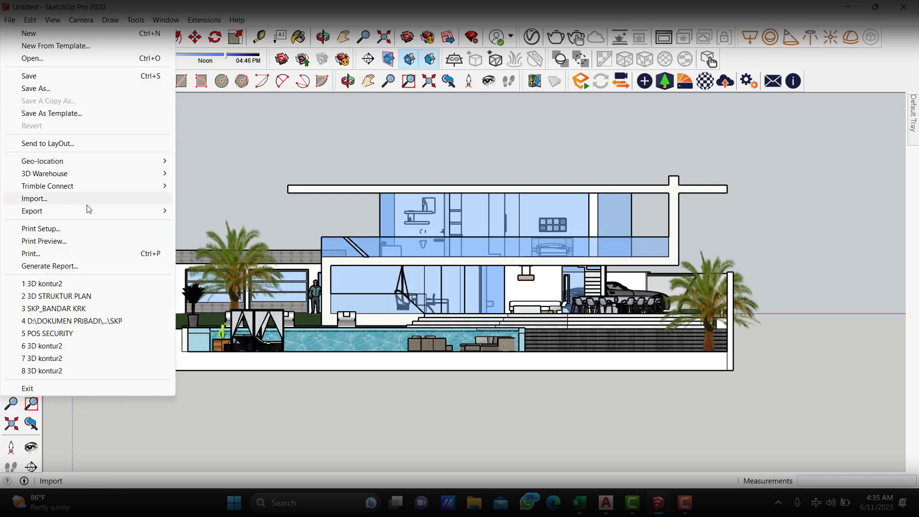
mouse_move(43, 210)
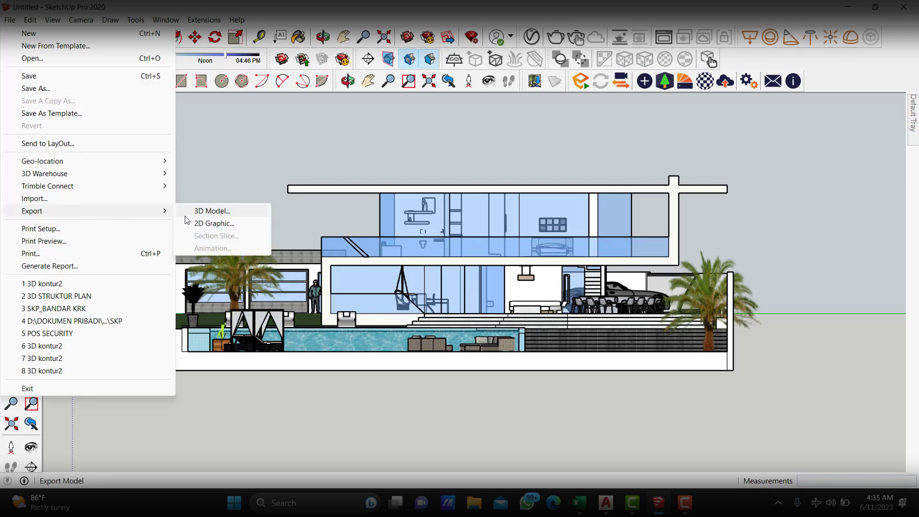
click(218, 223)
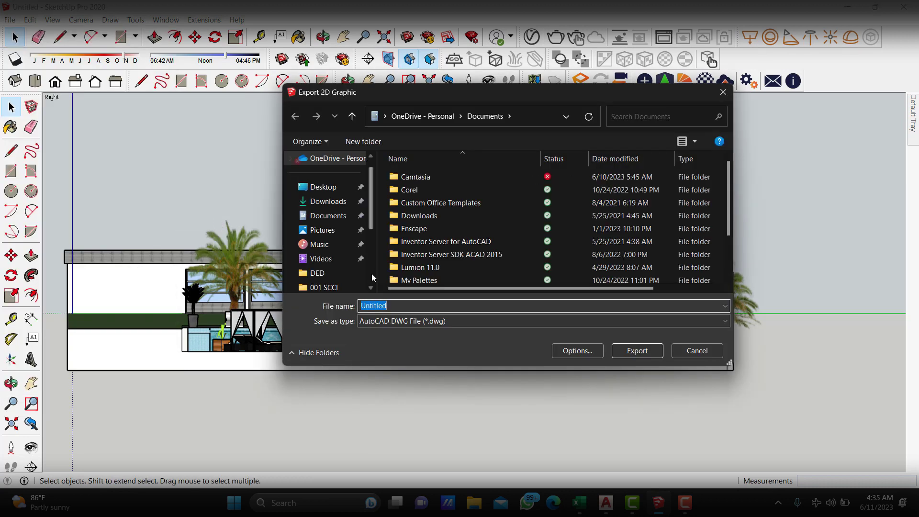
scroll(349, 269, down, 1)
scroll(345, 253, down, 1)
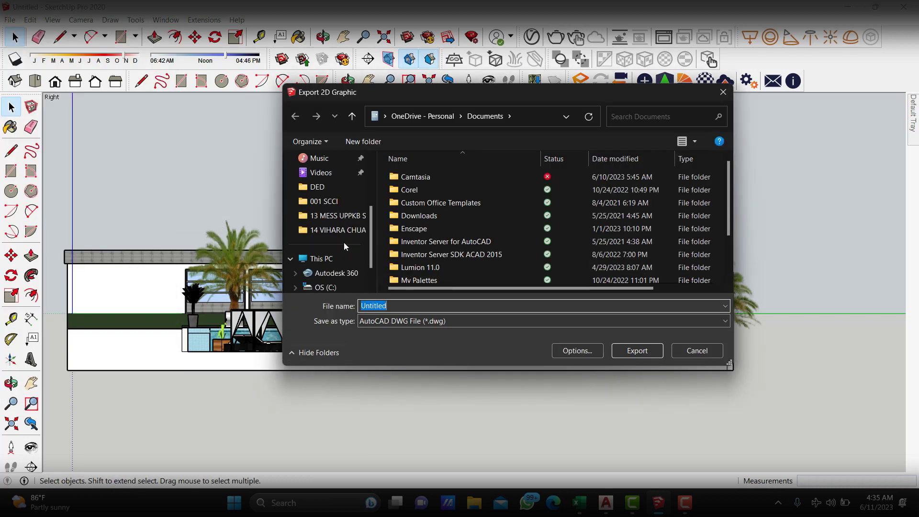
scroll(344, 242, down, 1)
click(335, 259)
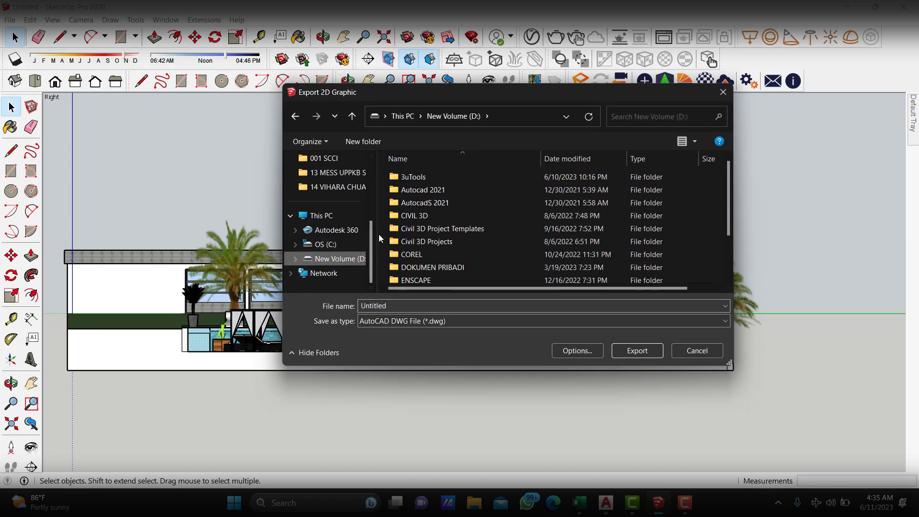
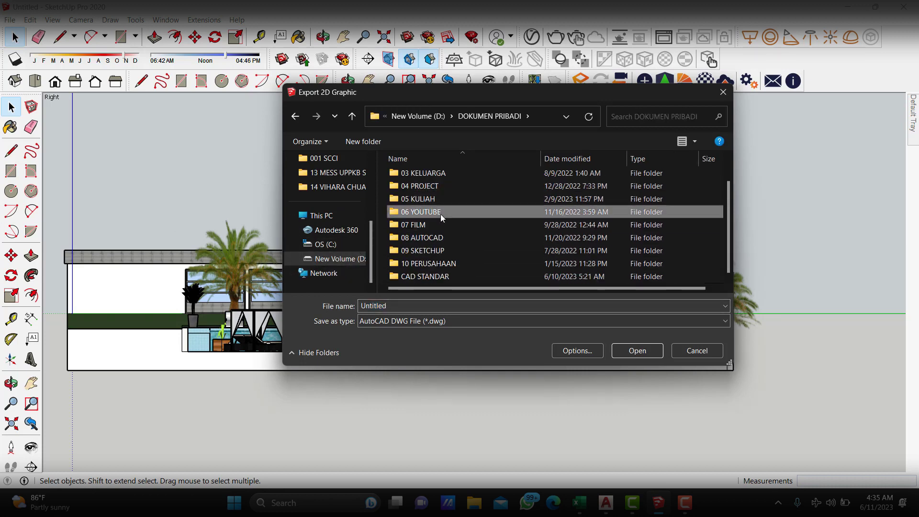
Choose the 06 YOUTUBE > AUTOCAD folder and name the file TAMPAK DEPAN TUTOR 1.
double_click(440, 214)
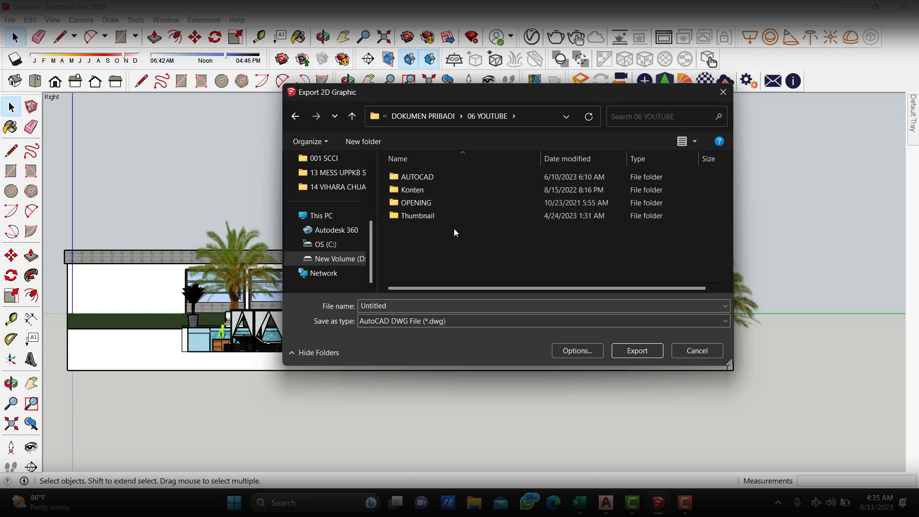
mouse_move(330, 223)
double_click(441, 177)
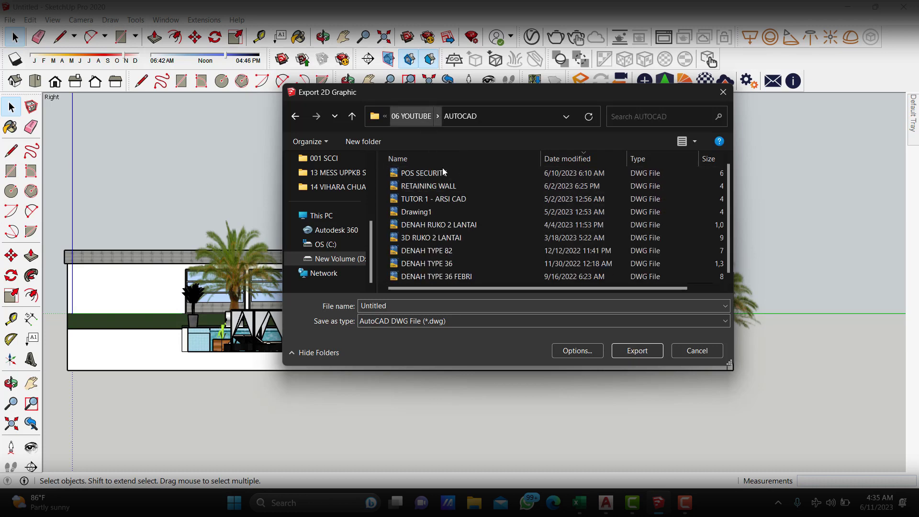
double_click(410, 305)
text(TAMPAK )
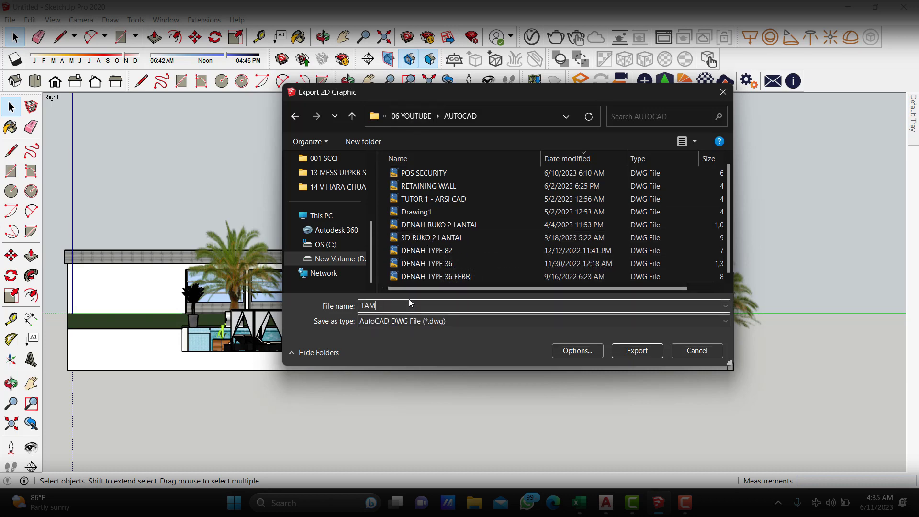
text(DEPAN TUTOR 1)
Keep AutoCAD DWG as the file type and export the Right elevation.
click(585, 322)
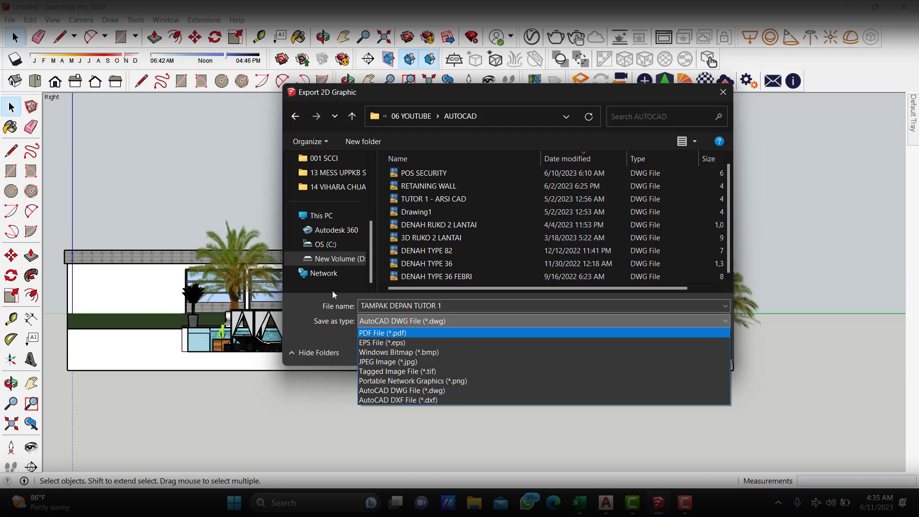
click(419, 322)
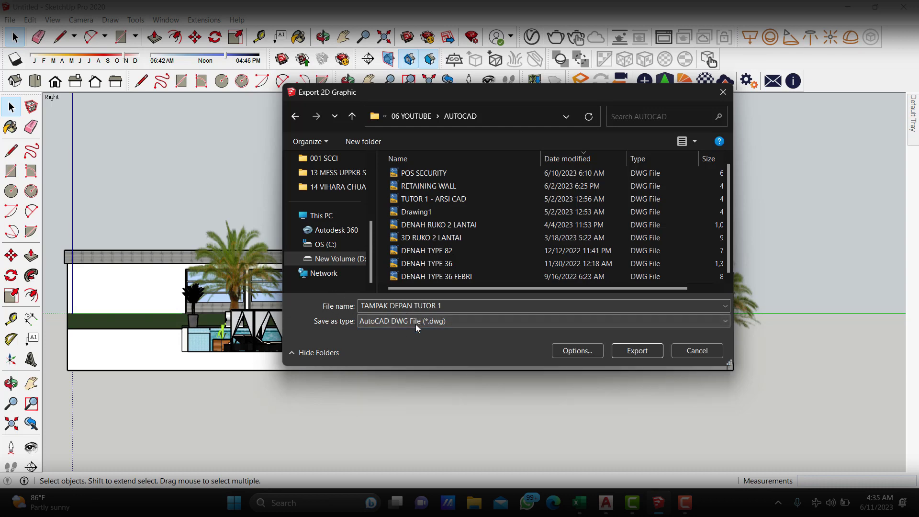
click(493, 320)
click(490, 317)
click(637, 351)
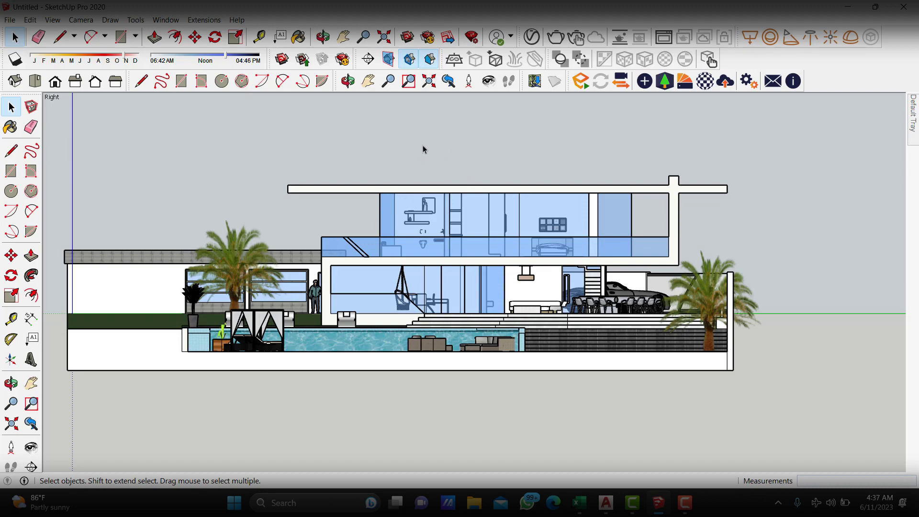
Orbit and zoom from the flat Right elevation into a 3D perspective of the house and pool.
mouse_move(421, 153)
middle_down()
mouse_move(567, 209)
mouse_move(519, 208)
middle_up()
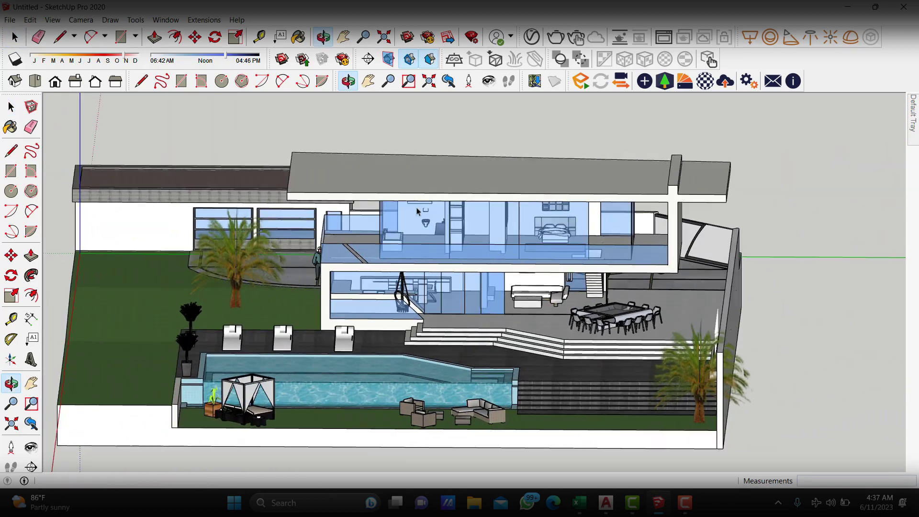
mouse_move(520, 209)
middle_down()
mouse_move(662, 227)
mouse_move(625, 230)
mouse_move(631, 247)
middle_up()
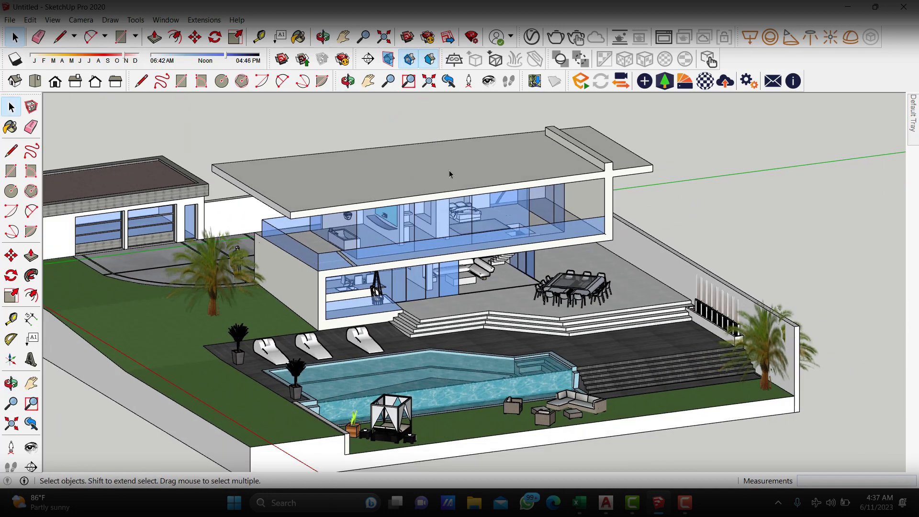
scroll(450, 174, down, 3)
middle_drag(450, 174, 189, 216)
scroll(188, 215, up, 2)
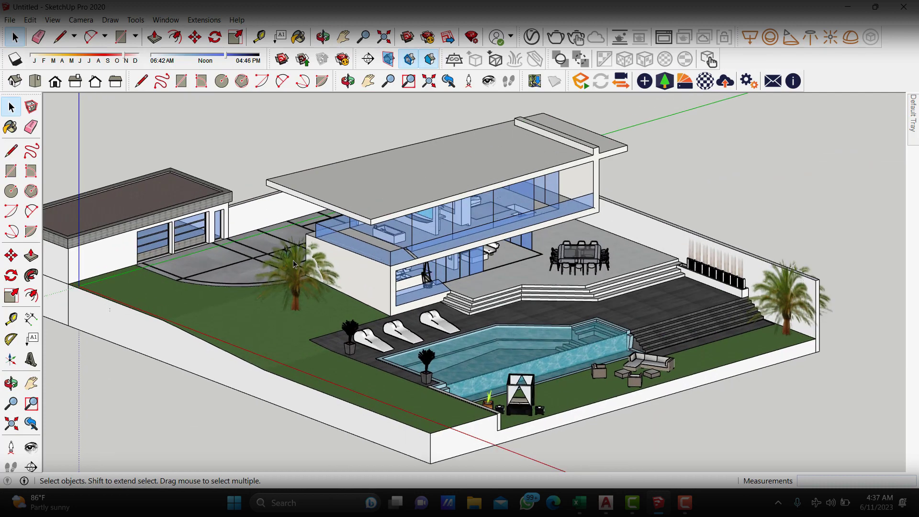
scroll(432, 177, down, 2)
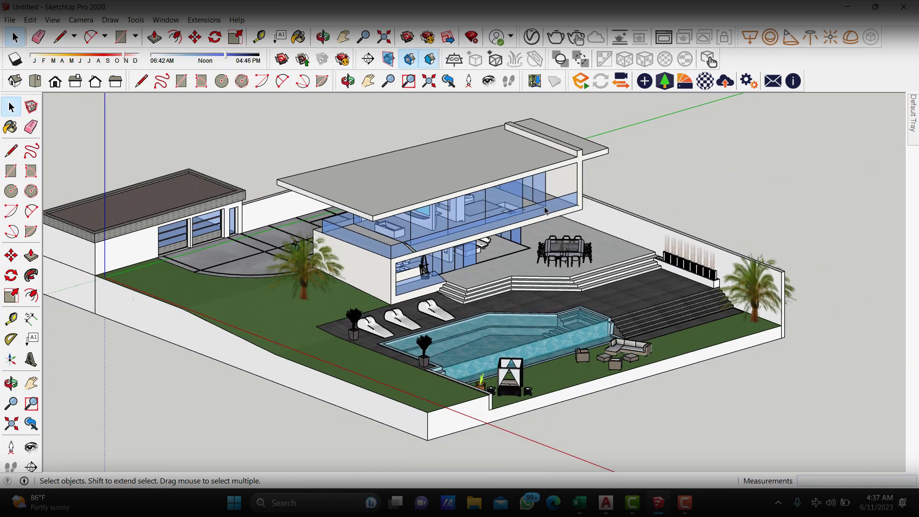
middle_drag(422, 180, 392, 187)
scroll(316, 216, down, 2)
mouse_move(266, 211)
middle_down()
mouse_move(254, 211)
mouse_move(747, 232)
mouse_move(538, 216)
mouse_move(544, 263)
middle_up()
scroll(254, 211, up, 3)
scroll(538, 216, up, 2)
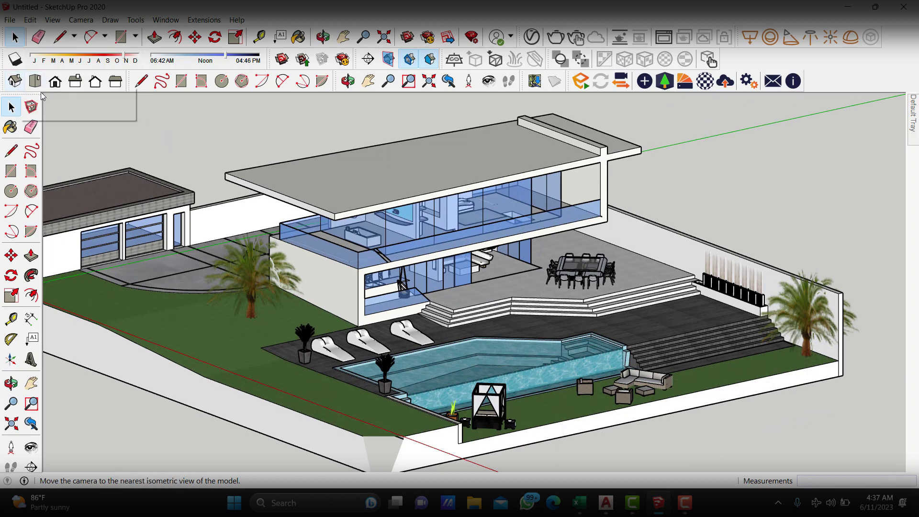
Switch to the Iso view and zoom out, re-snapping to isometric after an orbit.
click(13, 81)
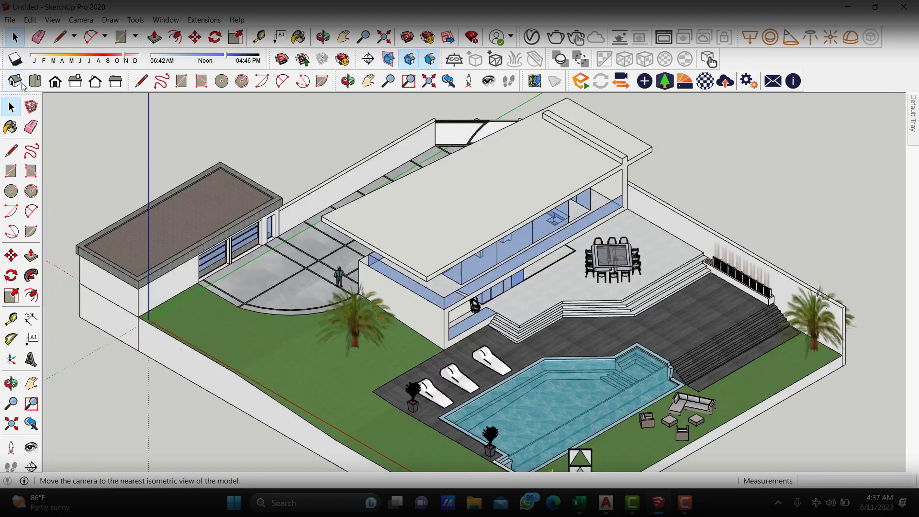
scroll(497, 234, down, 2)
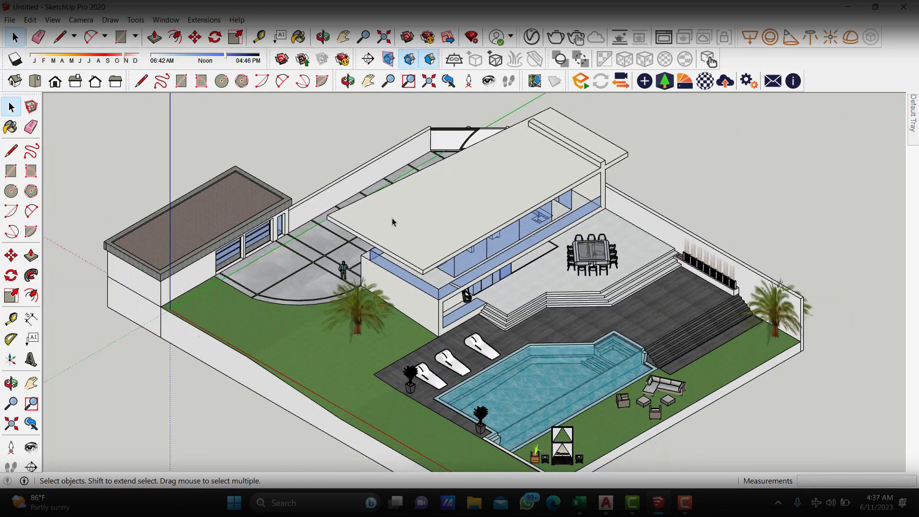
scroll(537, 246, down, 1)
mouse_move(680, 274)
middle_down()
mouse_move(339, 235)
mouse_move(308, 214)
middle_up()
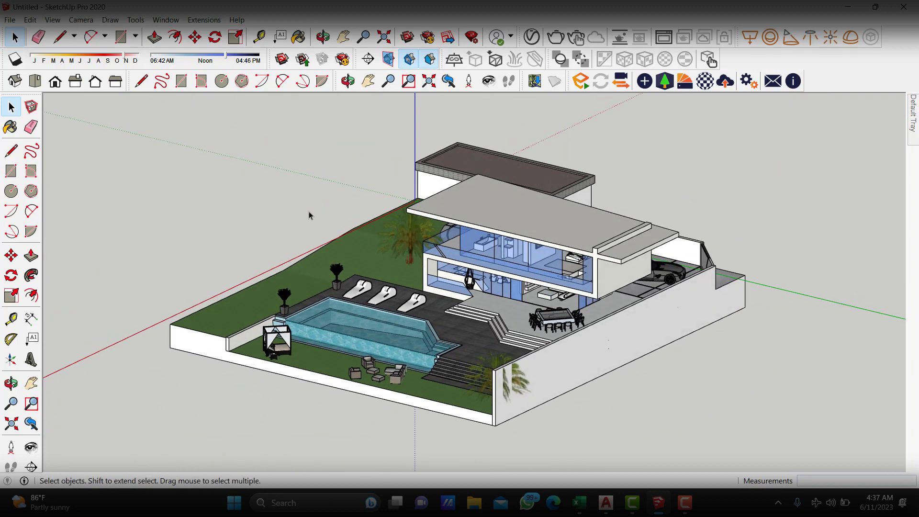
click(11, 84)
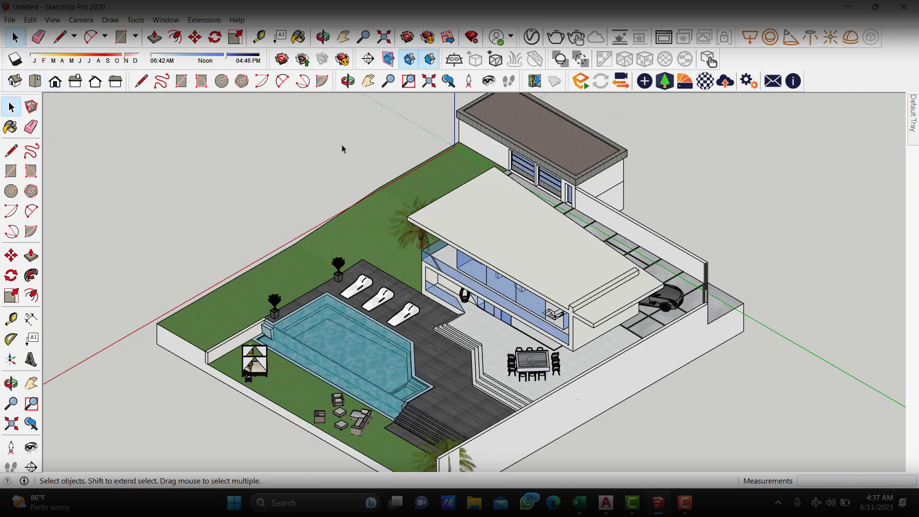
scroll(440, 182, down, 1)
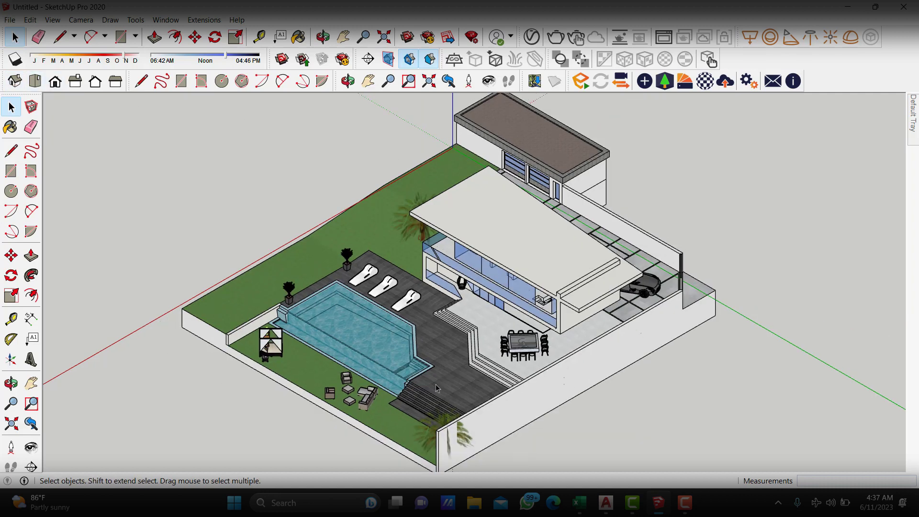
scroll(448, 337, down, 1)
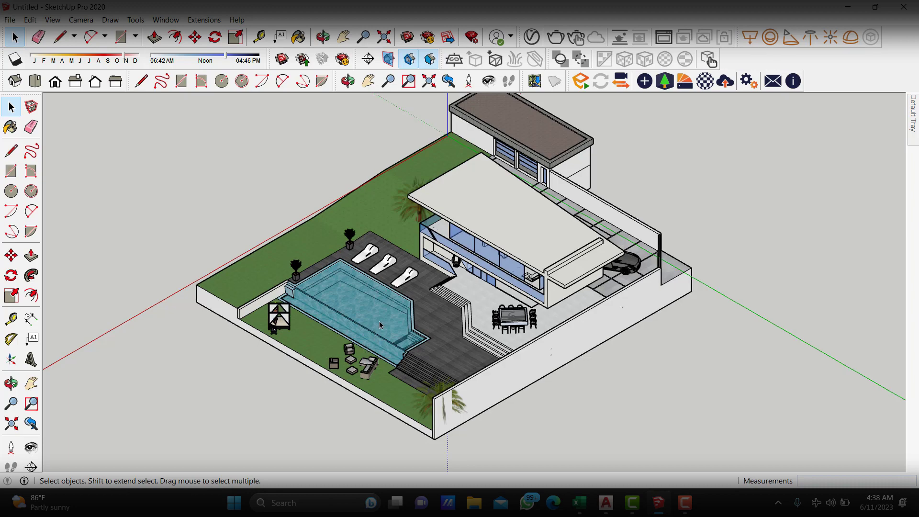
Snap back to the Iso view and zoom so the whole house and site fit.
middle_drag(381, 326, 711, 208)
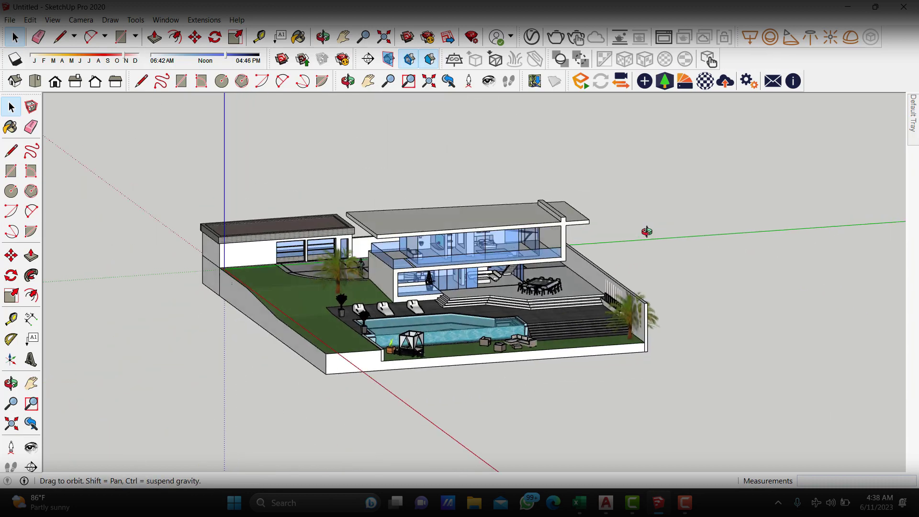
scroll(532, 263, up, 1)
scroll(533, 263, up, 2)
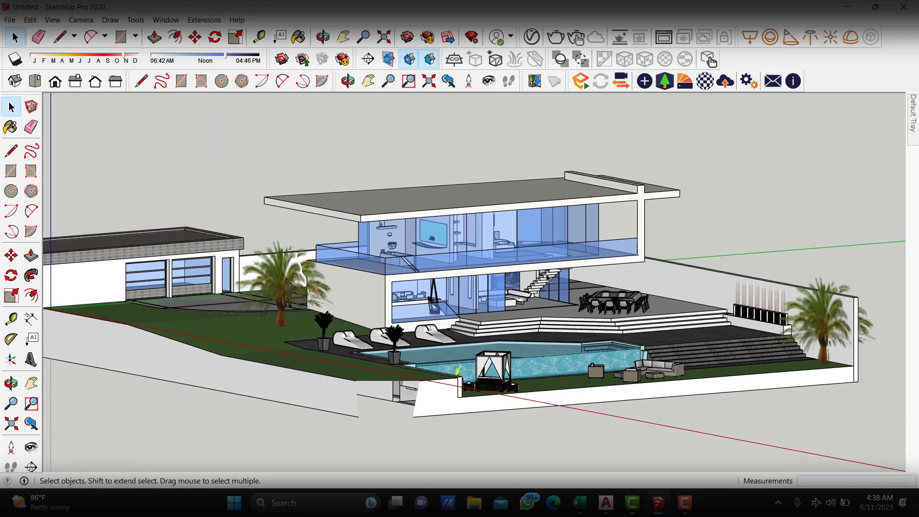
scroll(533, 263, up, 1)
scroll(533, 263, down, 2)
mouse_move(532, 263)
middle_down()
mouse_move(497, 274)
mouse_move(340, 231)
middle_up()
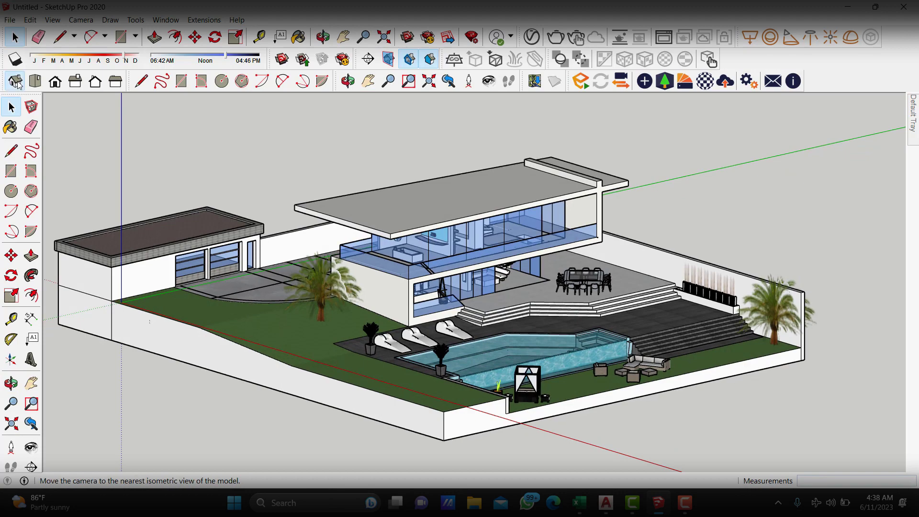
click(14, 81)
scroll(322, 158, down, 2)
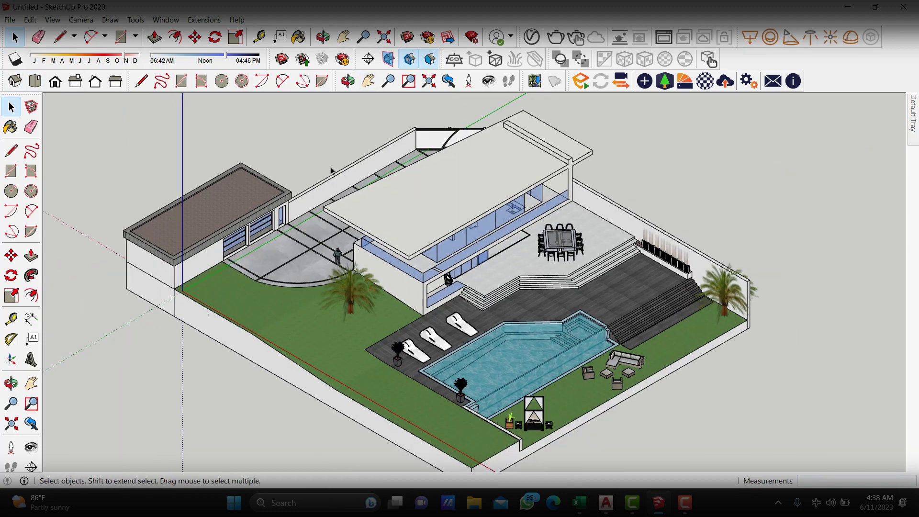
scroll(322, 158, down, 1)
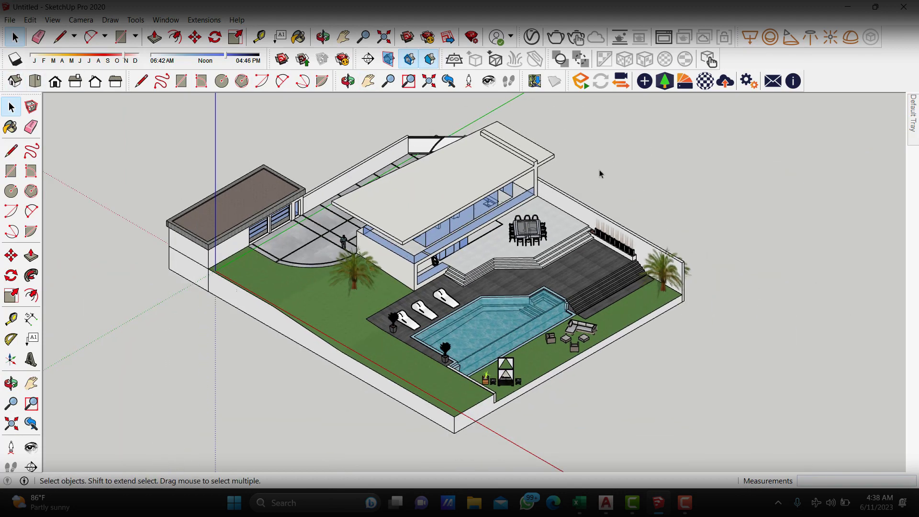
scroll(599, 170, up, 2)
scroll(599, 186, down, 1)
Export the isometric view via 2D Graphic as DWG file TA ISOMETRIC TUTOR 1.
click(10, 19)
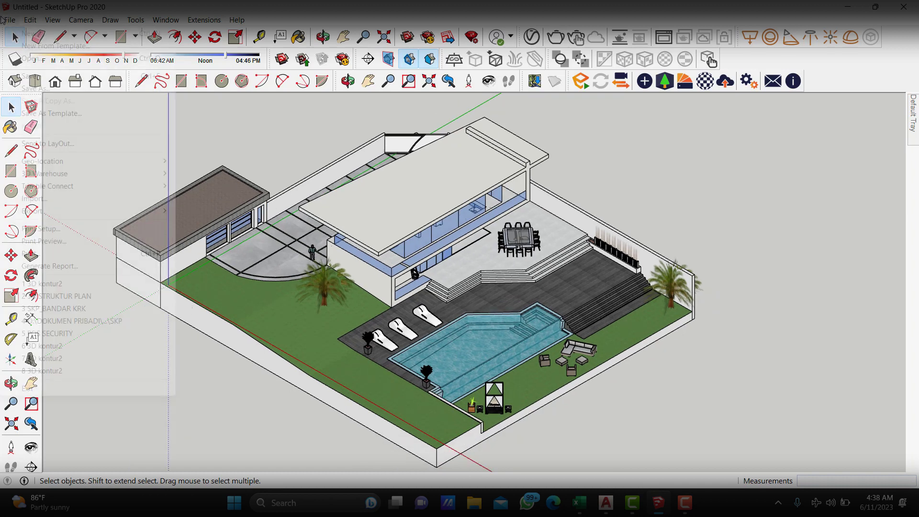
mouse_move(32, 211)
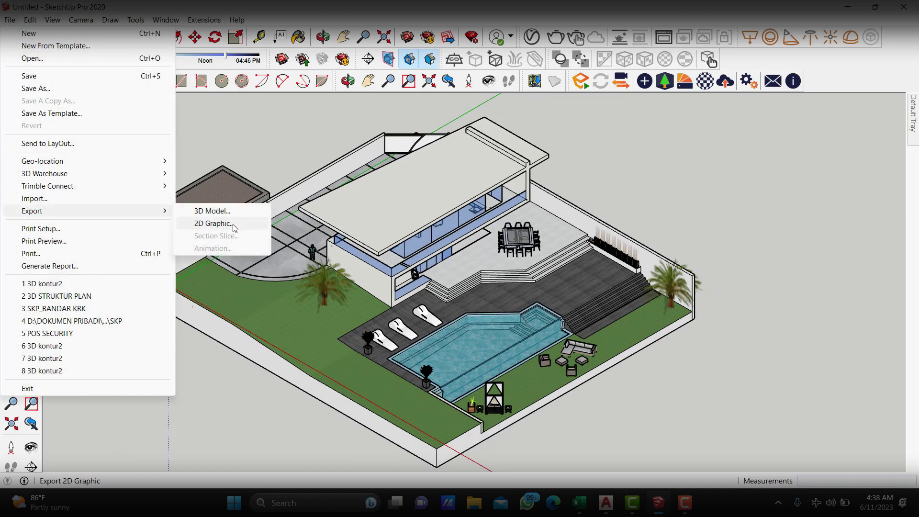
click(233, 224)
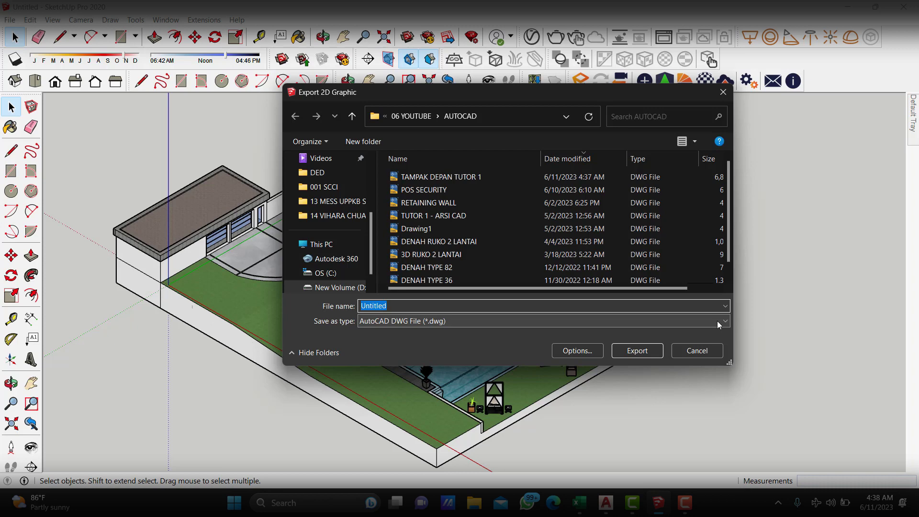
text(ISOMETRIC TUTOR 1)
key(Home)
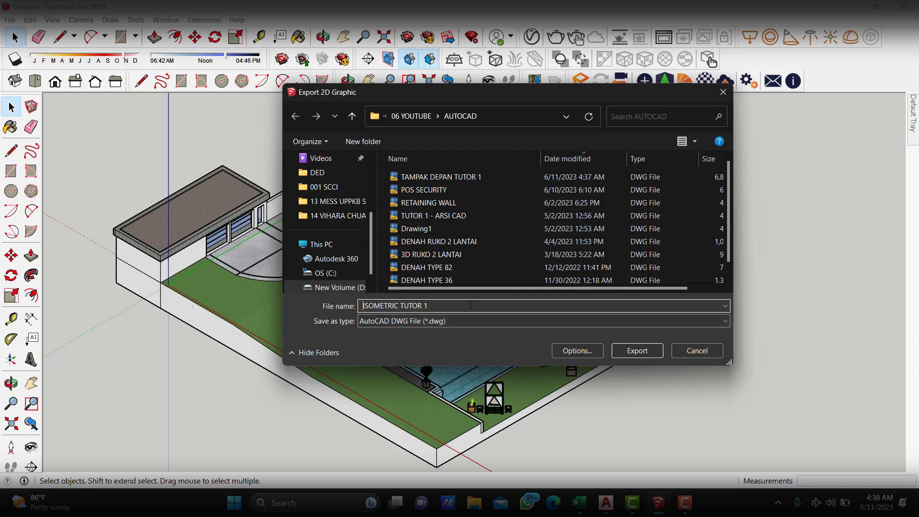
text(TA)
click(631, 346)
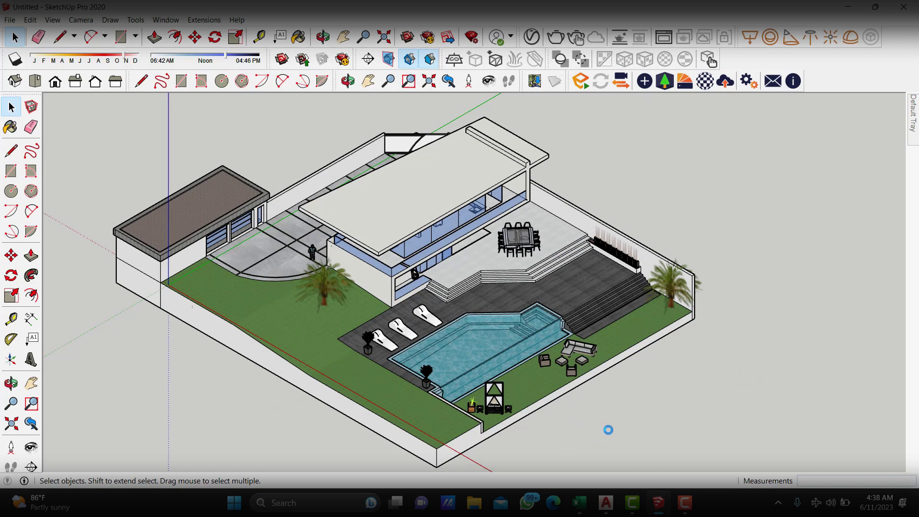
Orbit to a high view of the whole lot and house.
mouse_move(610, 428)
middle_down()
mouse_move(271, 194)
mouse_move(399, 260)
middle_up()
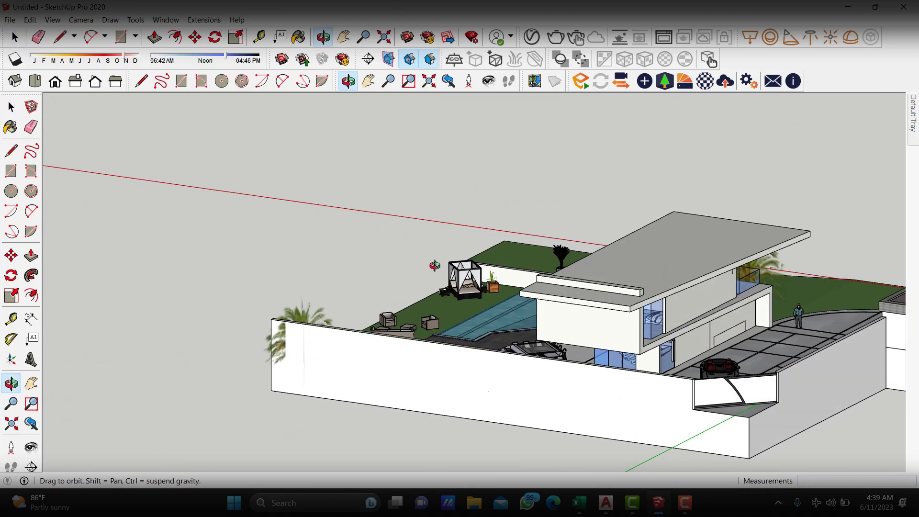
middle_drag(399, 260, 622, 335)
scroll(741, 386, up, 3)
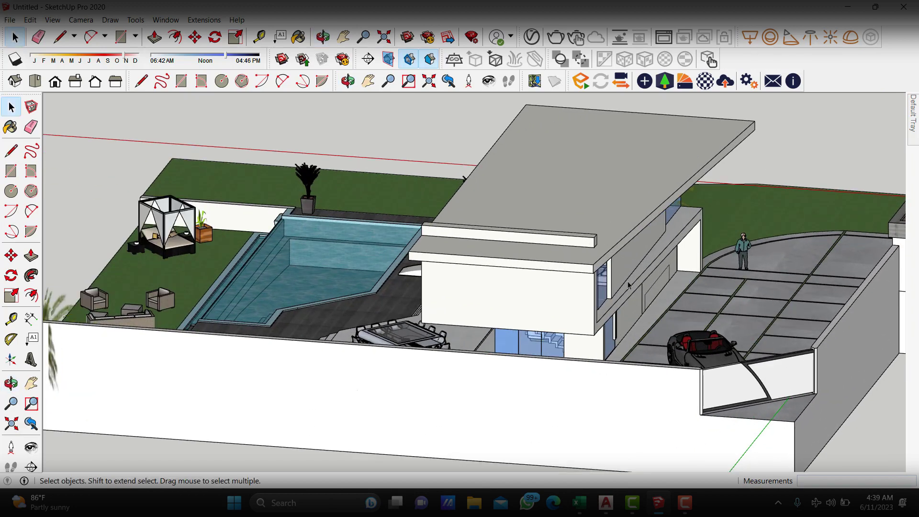
scroll(629, 284, down, 5)
middle_drag(629, 284, 784, 263)
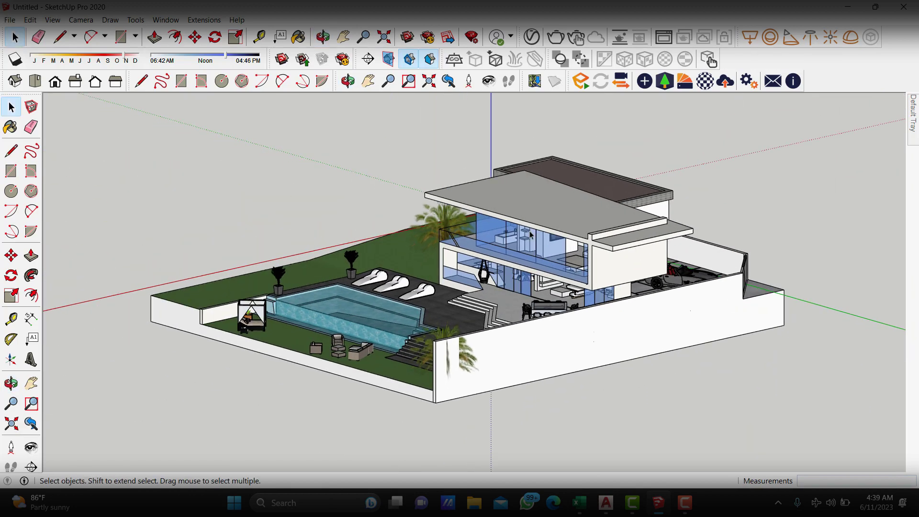
middle_drag(530, 234, 546, 233)
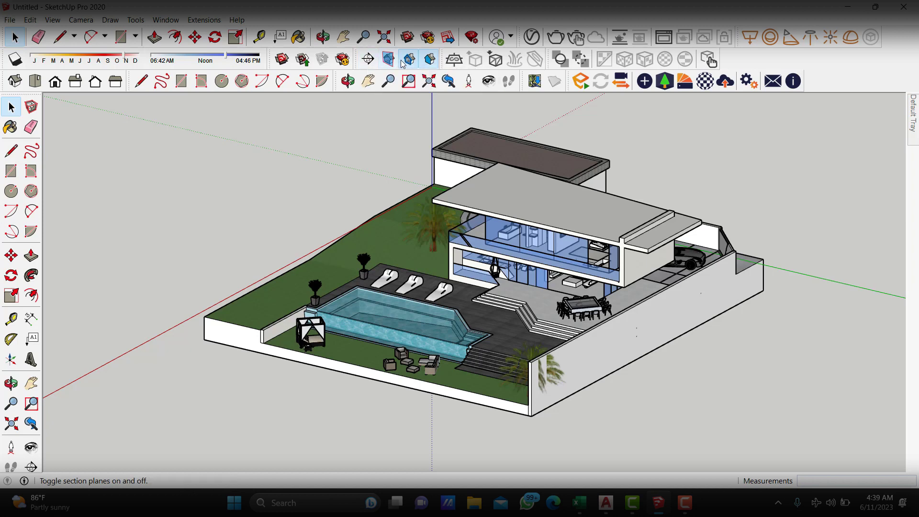
Place a vertical section plane through the house, keeping the name Section 1.
click(368, 58)
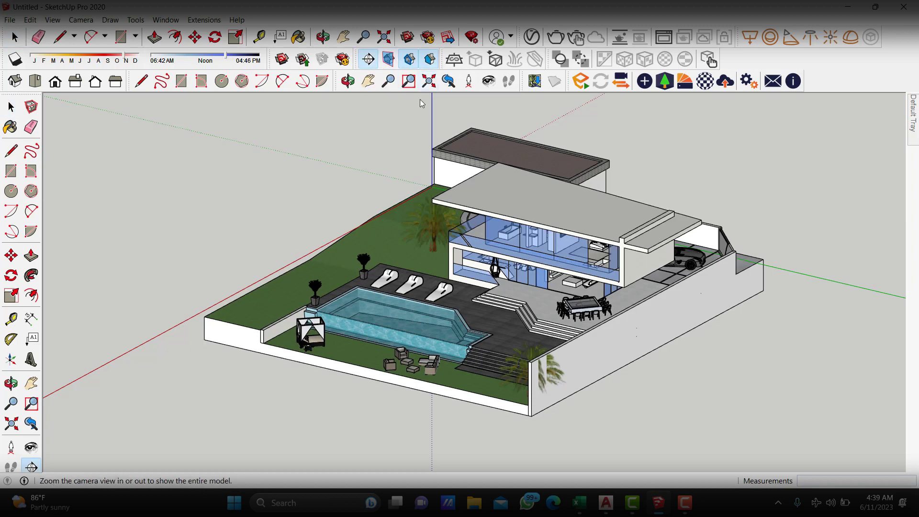
middle_drag(390, 154, 398, 171)
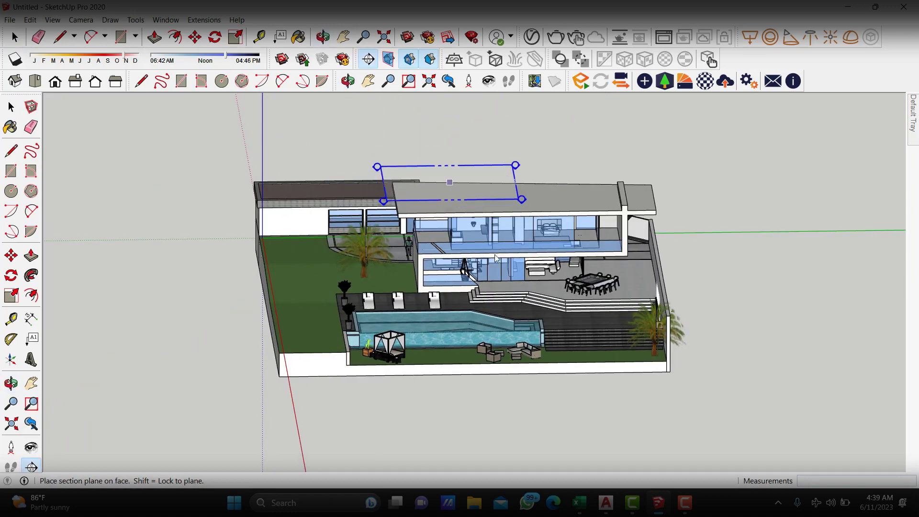
middle_drag(488, 271, 502, 271)
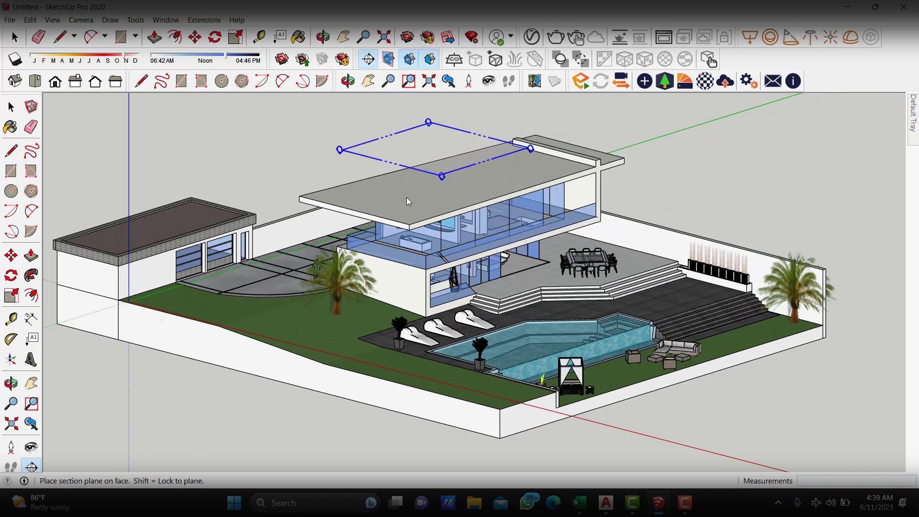
mouse_move(503, 210)
middle_down()
mouse_move(511, 225)
mouse_move(498, 220)
middle_up()
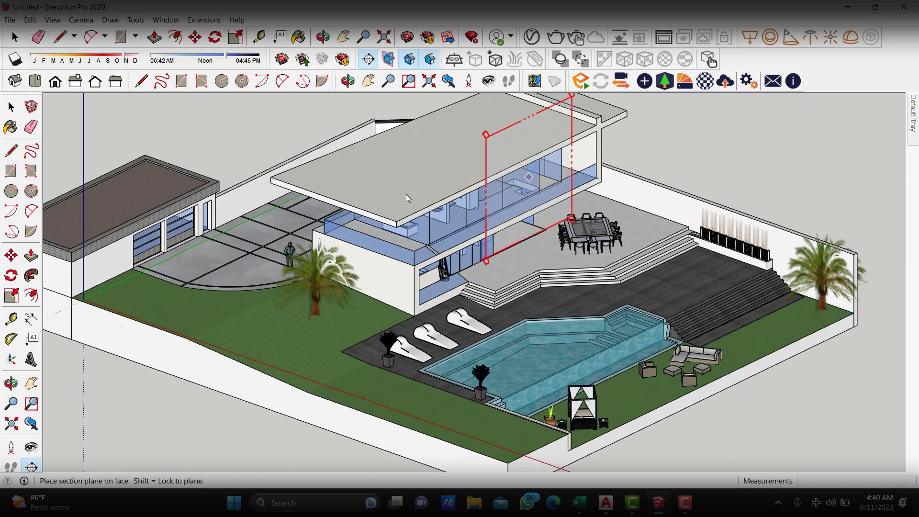
click(486, 229)
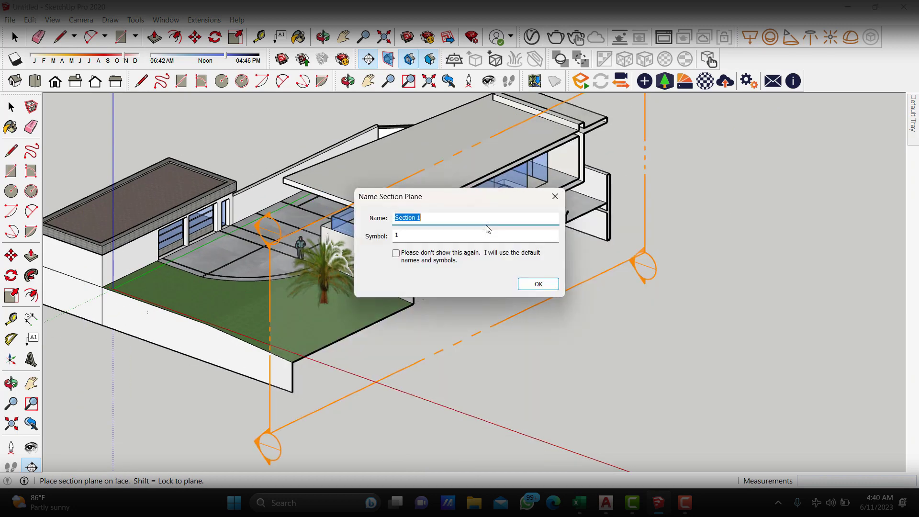
click(549, 285)
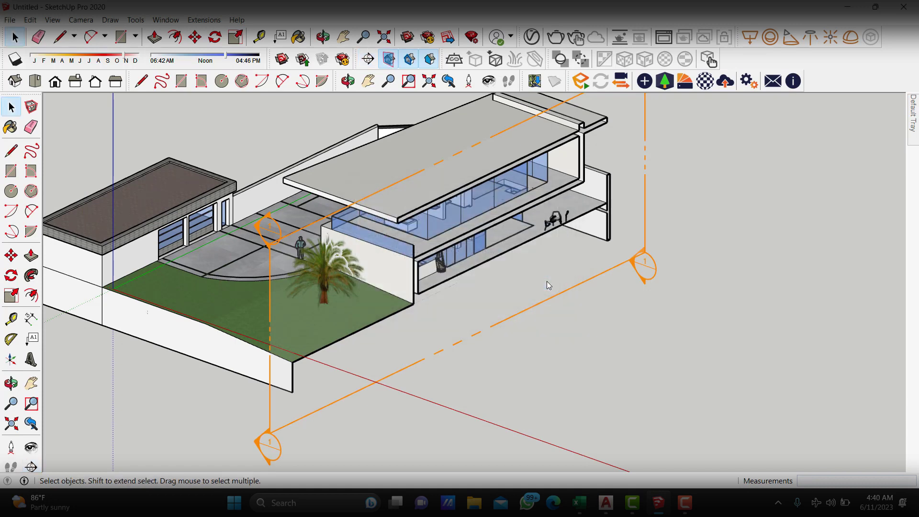
Move Section 1 about 866 mm along the red axis so it cuts near the terrace.
middle_drag(663, 323, 593, 282)
scroll(590, 283, down, 2)
scroll(581, 242, up, 1)
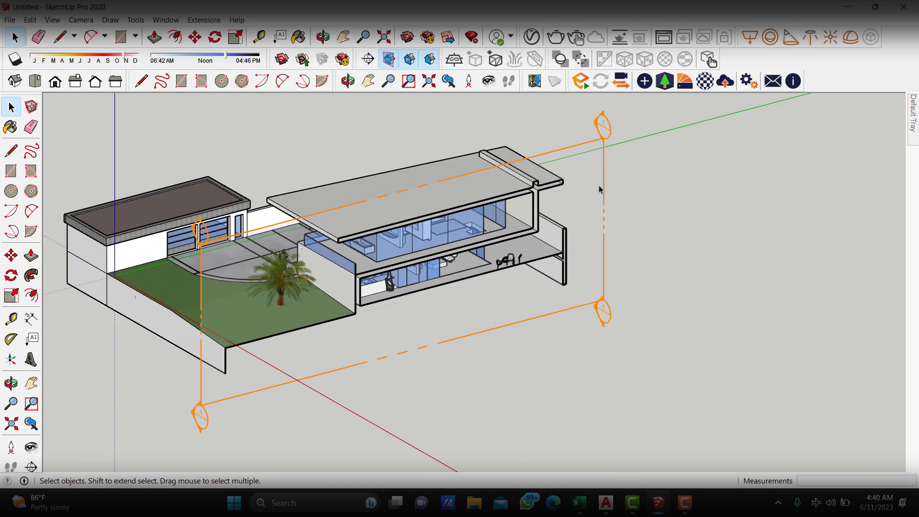
click(592, 189)
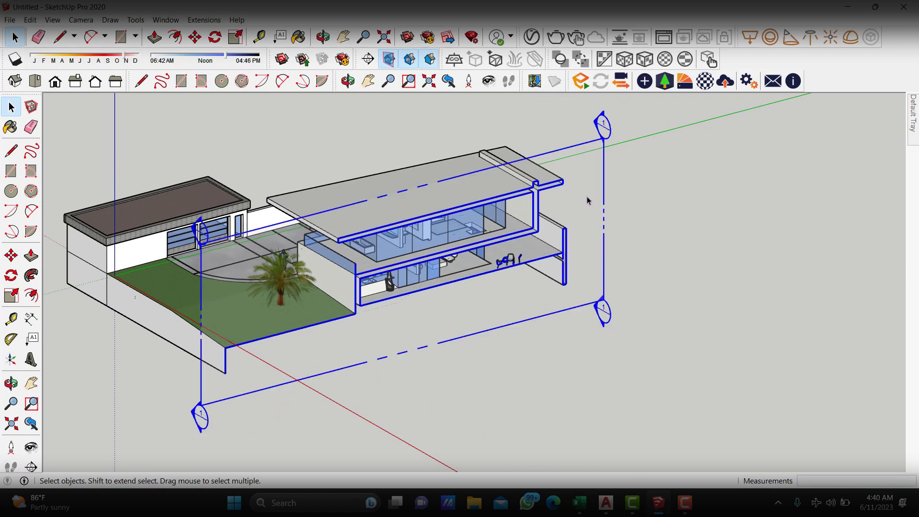
key(m)
click(682, 248)
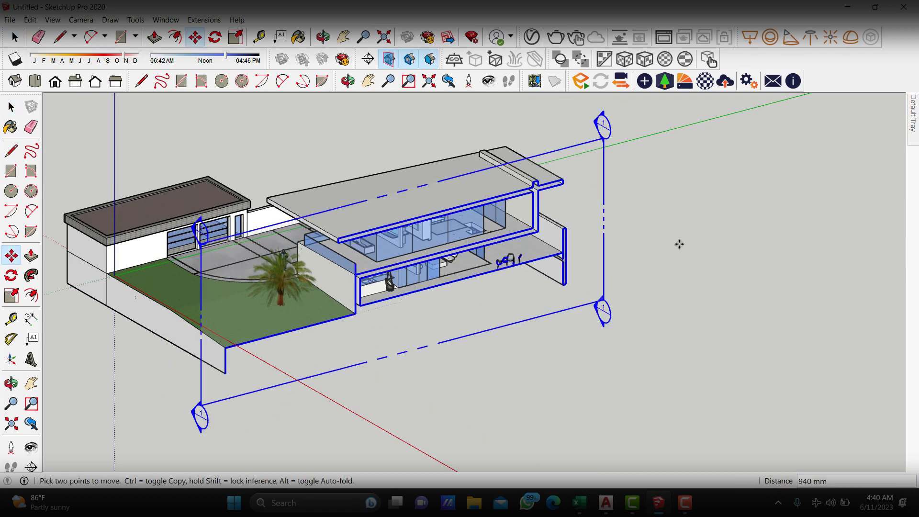
drag(666, 239, 681, 255)
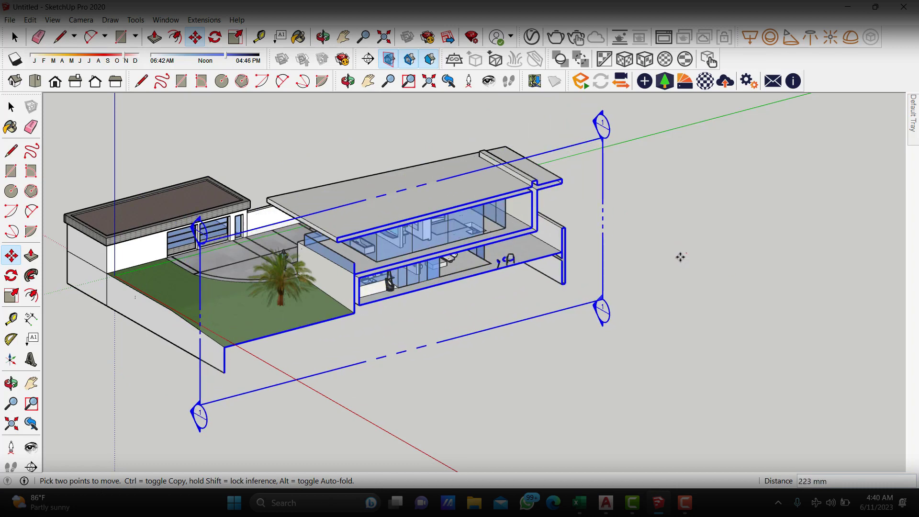
click(689, 264)
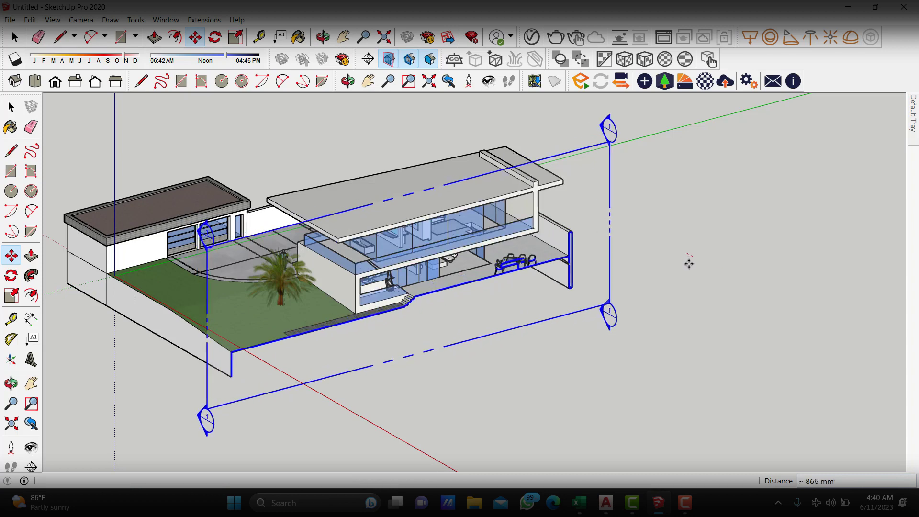
key(space)
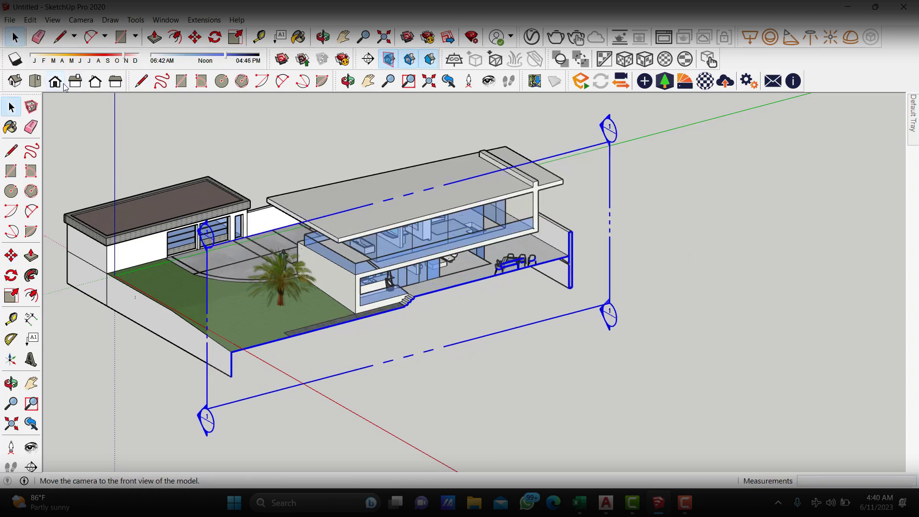
Show the Right view zoomed in, hiding the section plane outline while keeping the section cut.
click(75, 81)
scroll(684, 217, up, 2)
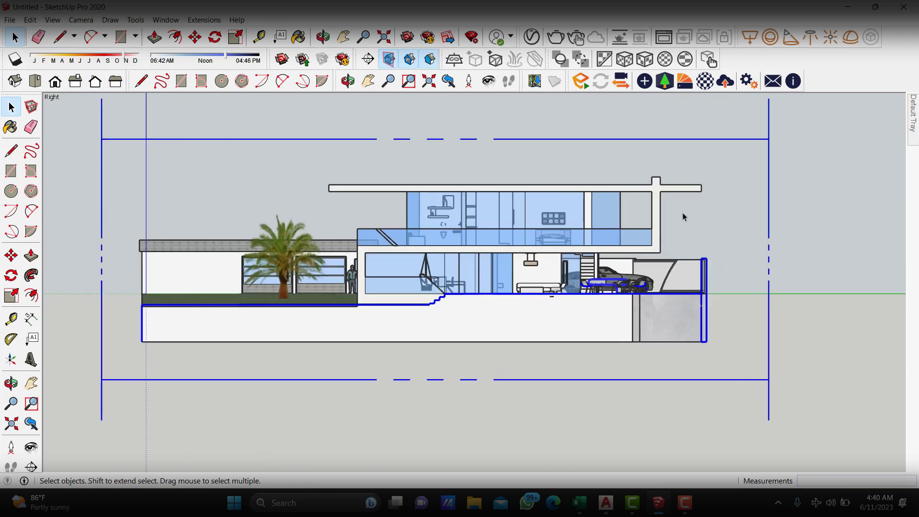
scroll(596, 188, up, 1)
scroll(618, 197, up, 1)
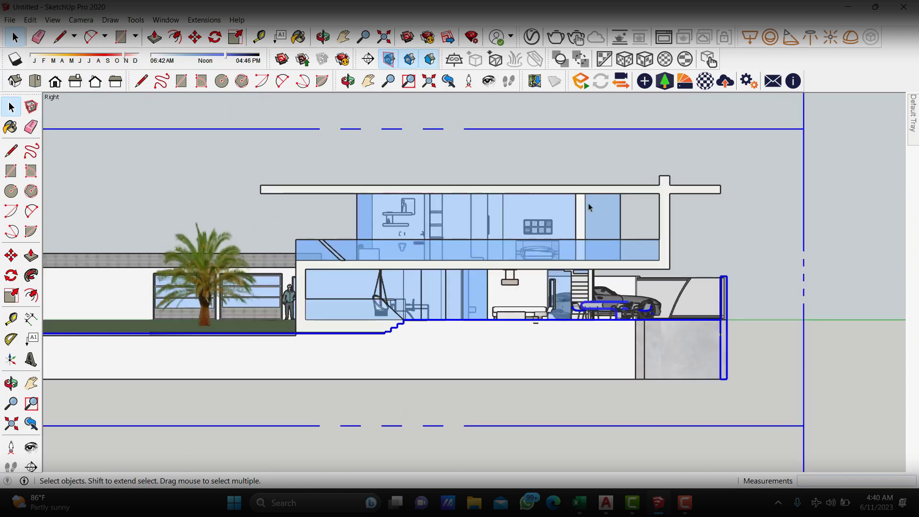
scroll(591, 205, up, 1)
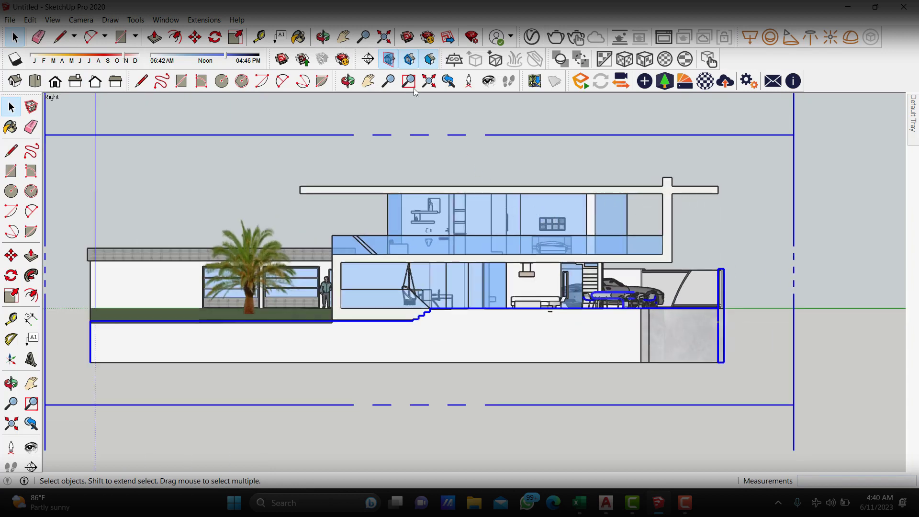
click(389, 60)
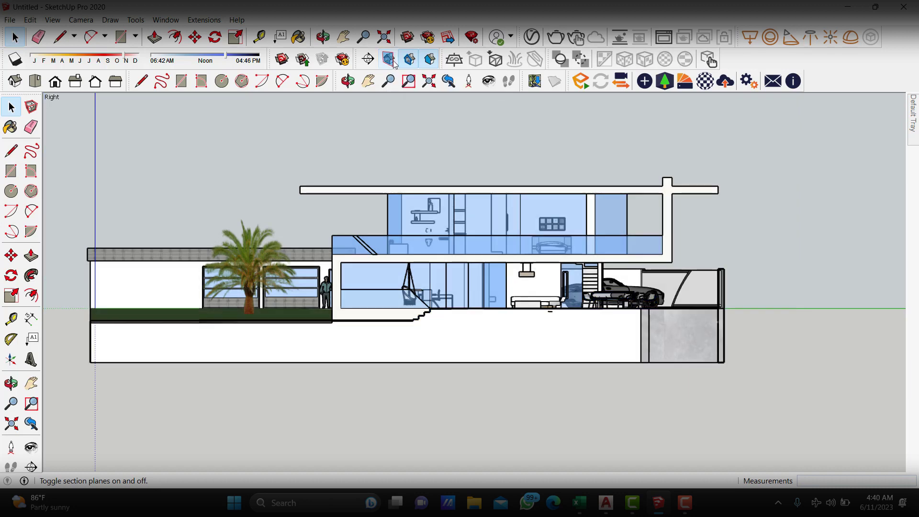
click(418, 62)
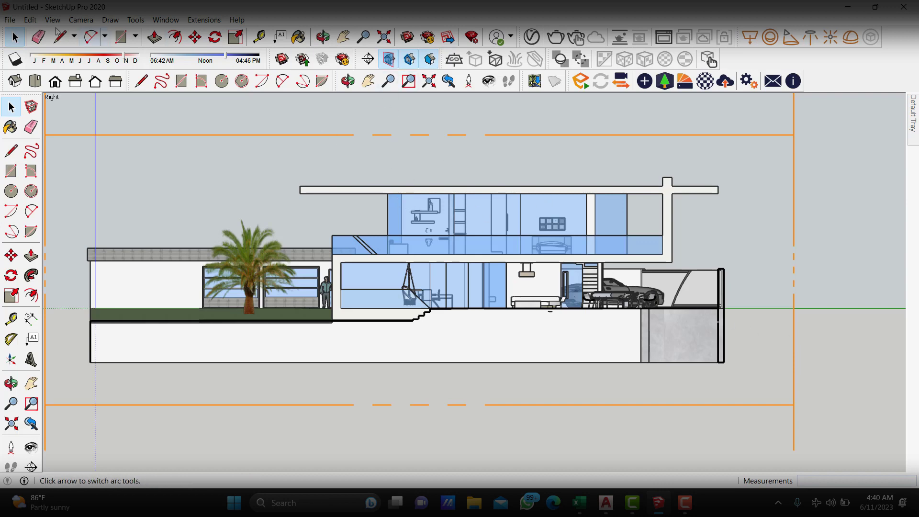
Open the Import dialog by mistake and close it without importing.
click(9, 20)
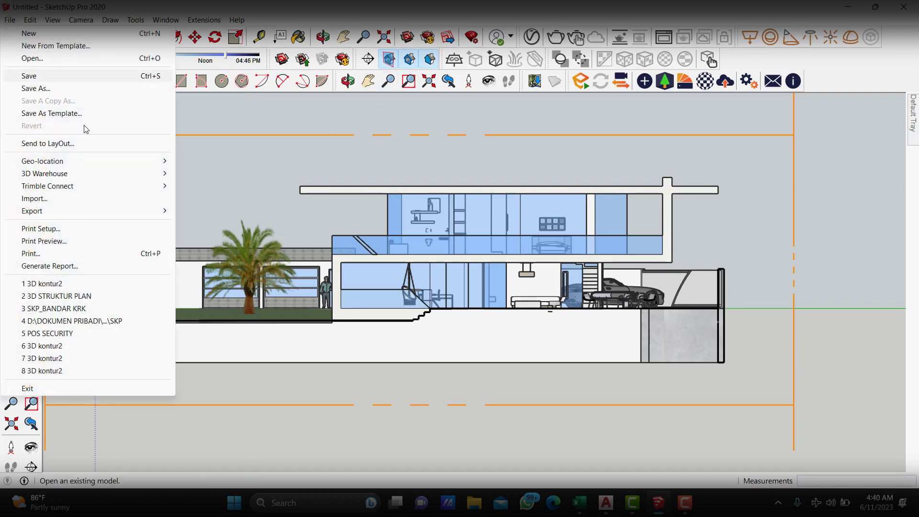
click(105, 202)
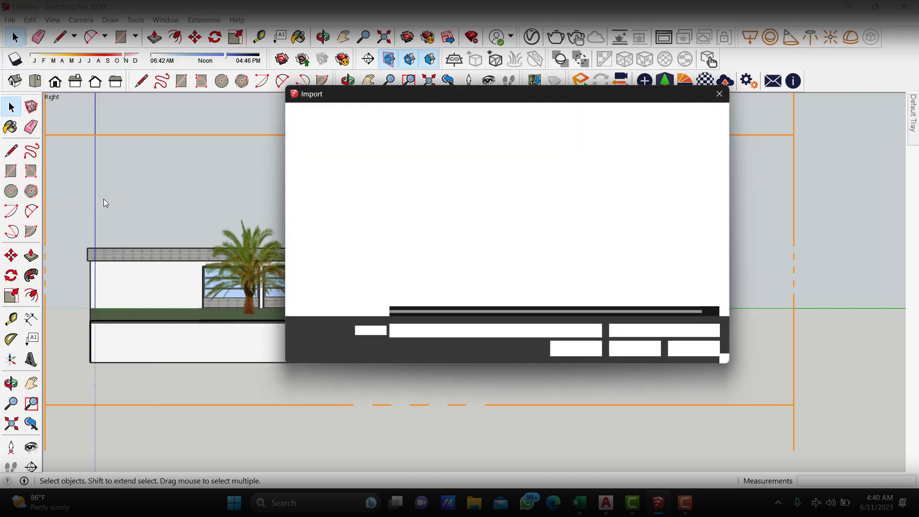
click(724, 92)
Export the sectioned Right view as AutoCAD DWG file TA POT X01.
click(10, 21)
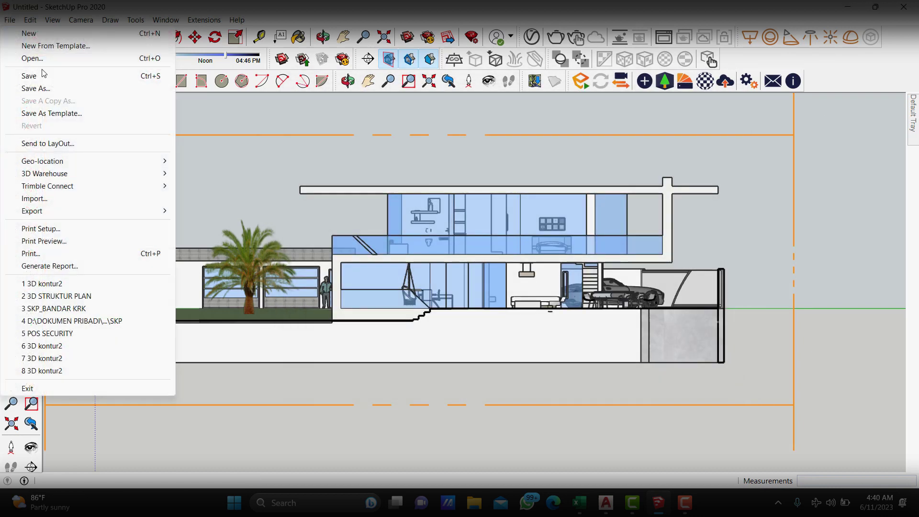
click(214, 223)
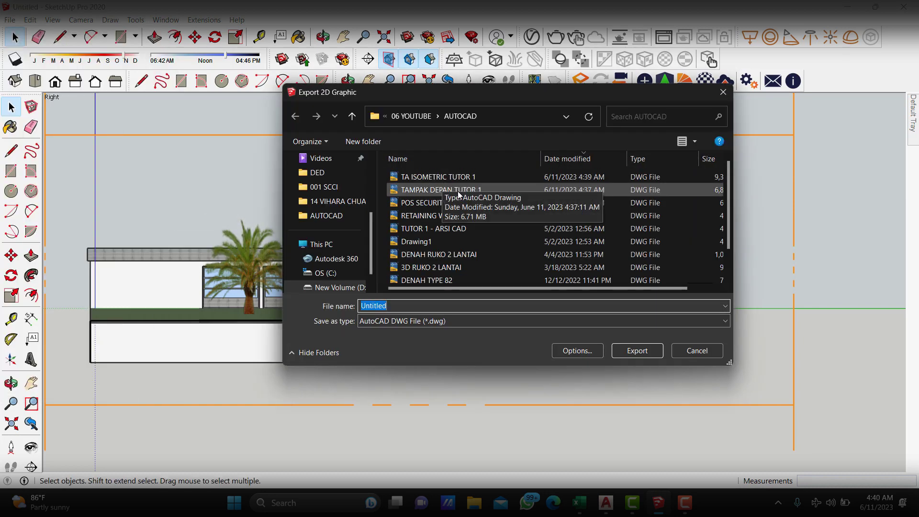
mouse_move(479, 96)
mouse_down()
mouse_move(107, 132)
mouse_move(645, 341)
mouse_move(379, 114)
mouse_up()
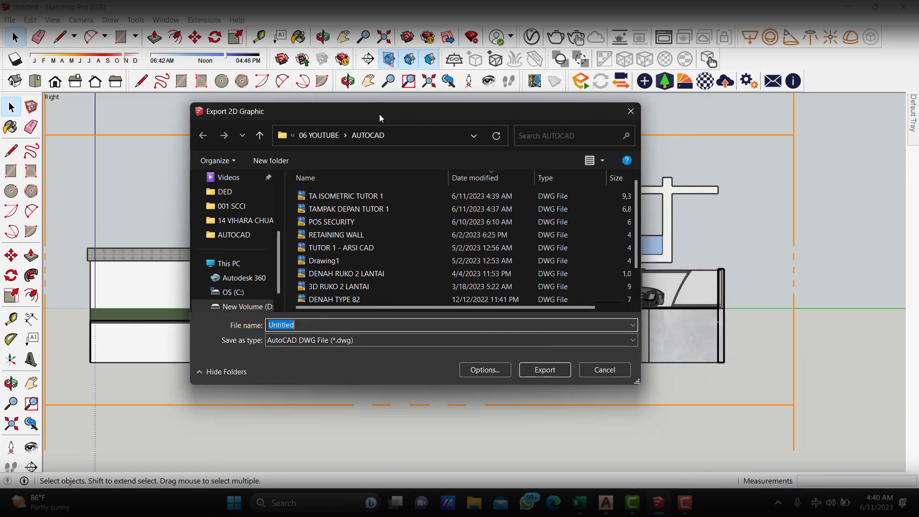
text(TA)
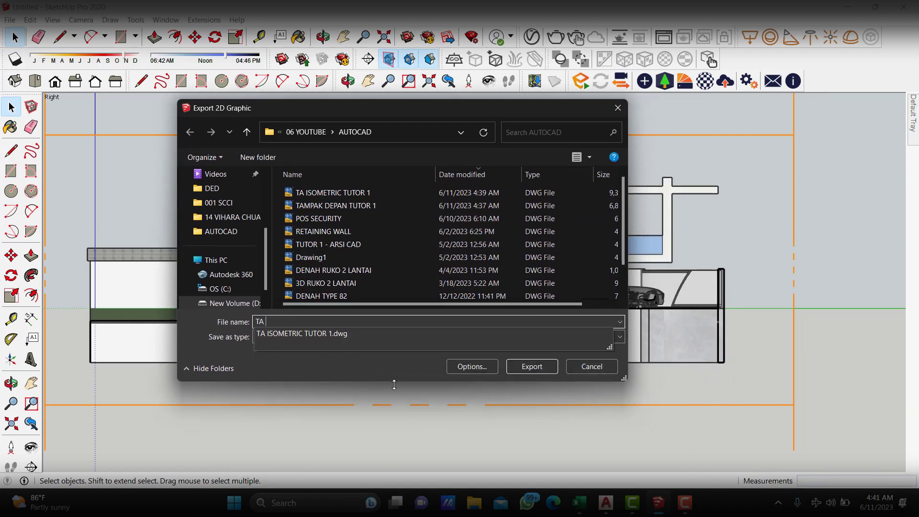
text( POT X01)
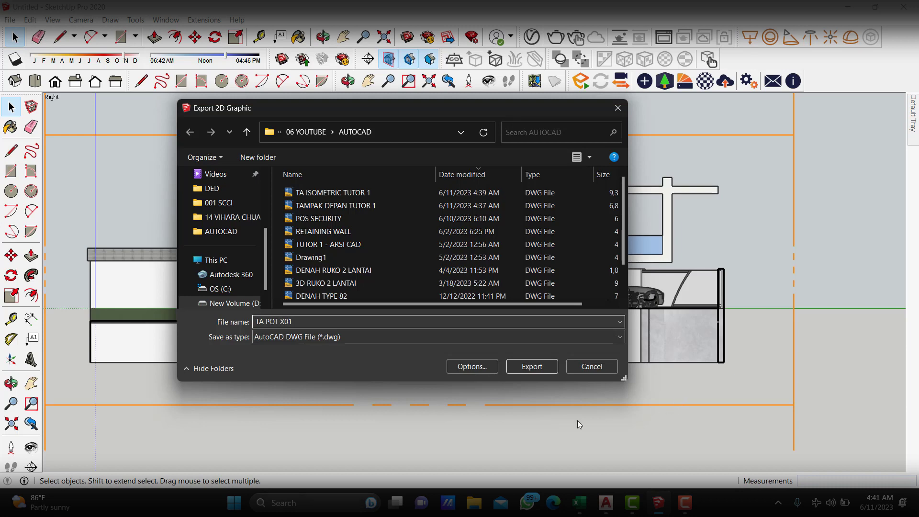
click(524, 368)
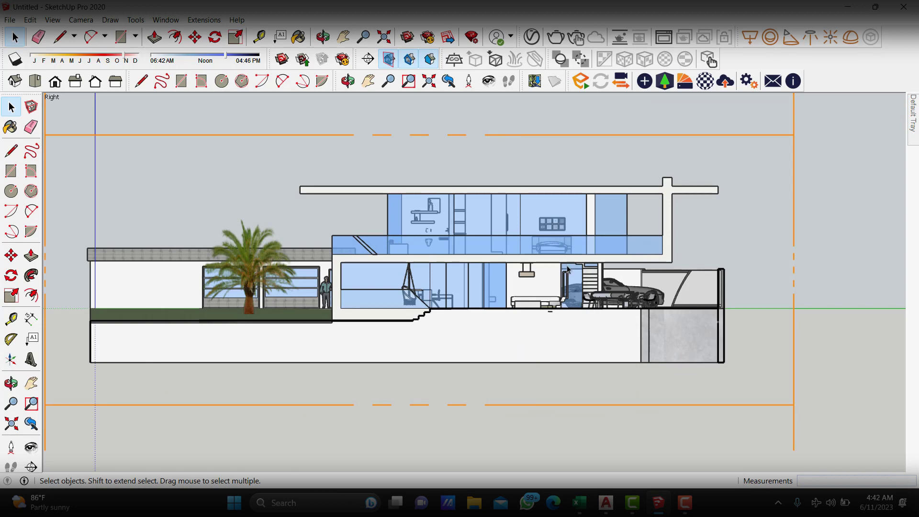
Delete the section plane, reframe the full house in 3D, and switch to AutoCAD.
mouse_move(415, 245)
middle_down()
mouse_move(631, 372)
mouse_move(550, 324)
middle_up()
click(564, 329)
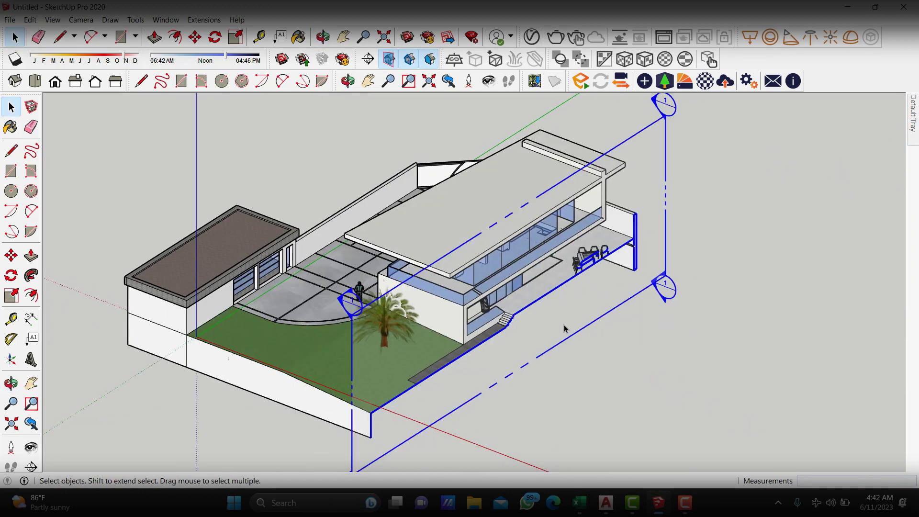
key(Delete)
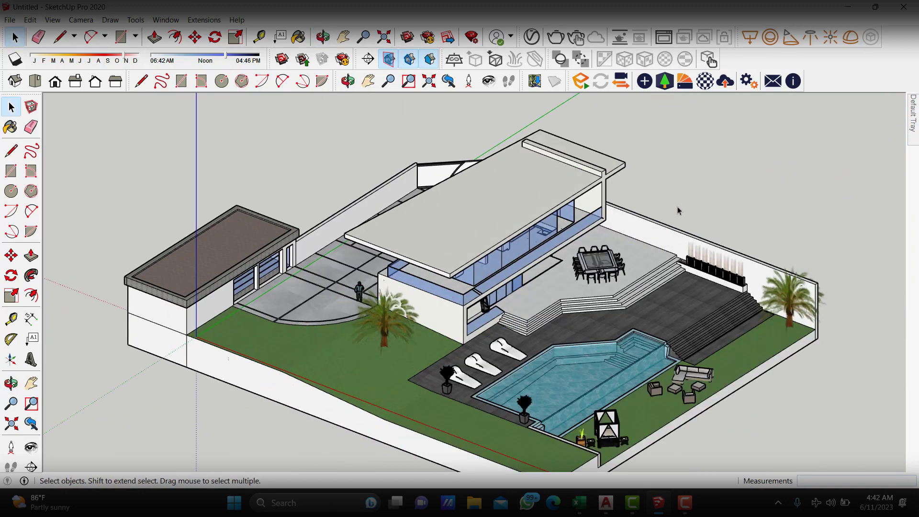
middle_drag(678, 211, 630, 231)
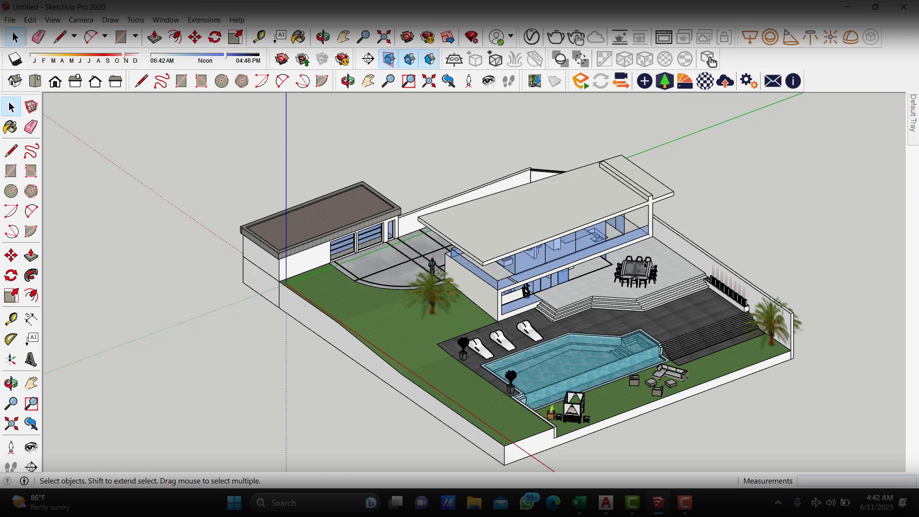
shift+middle_drag(745, 385, 670, 357)
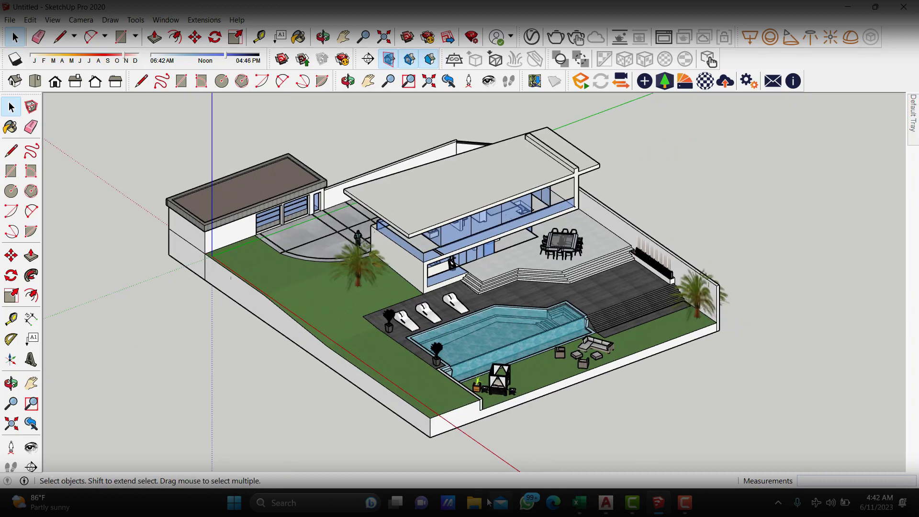
click(606, 503)
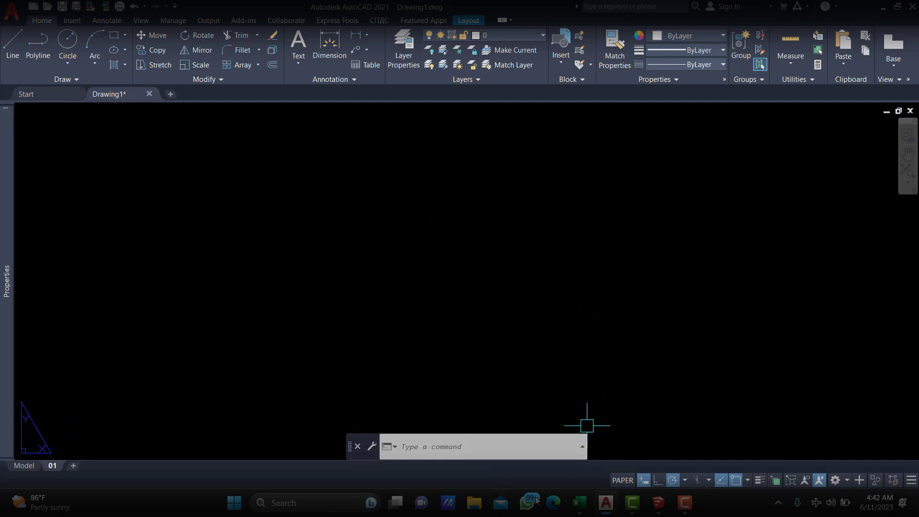
Open TAMPAK DEPAN TUTOR 1.dwg from the AUTOCAD folder via File Explorer.
click(476, 503)
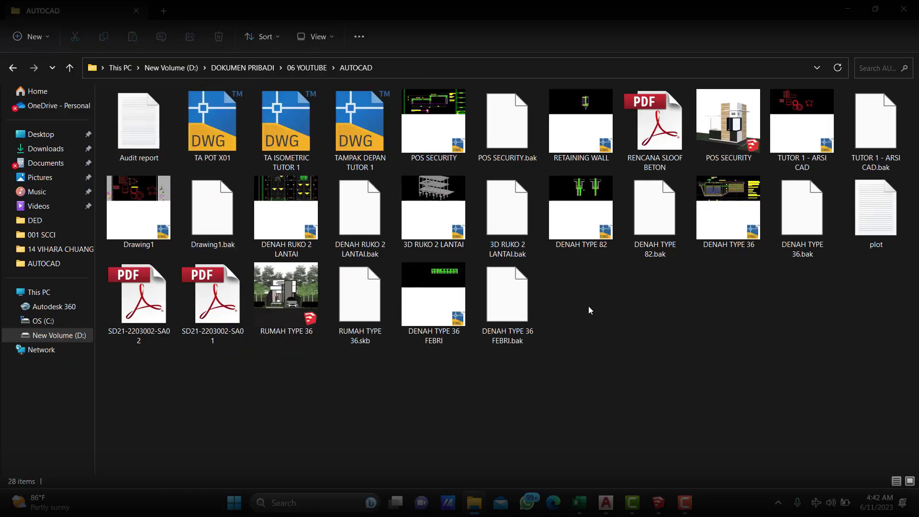
double_click(348, 140)
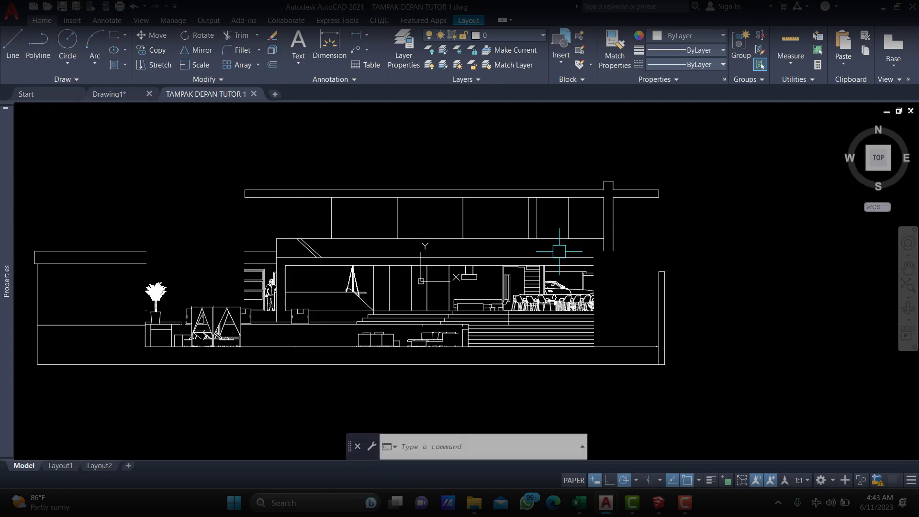
Zoom around the AutoCAD elevation, then orbit the SketchUp house back to a flat right elevation.
scroll(261, 263, down, 2)
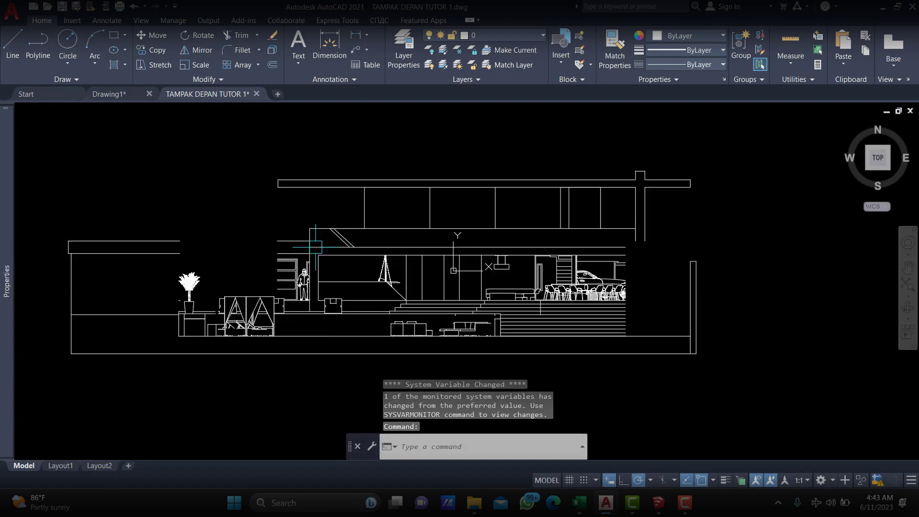
scroll(519, 282, up, 2)
scroll(694, 283, up, 2)
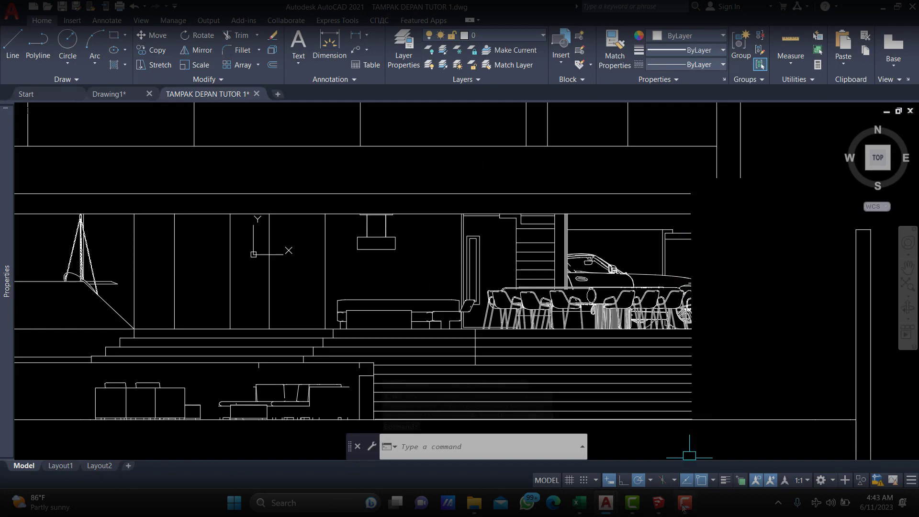
click(659, 503)
mouse_move(619, 315)
middle_down()
mouse_move(453, 177)
mouse_move(455, 191)
mouse_move(386, 275)
middle_up()
key(space)
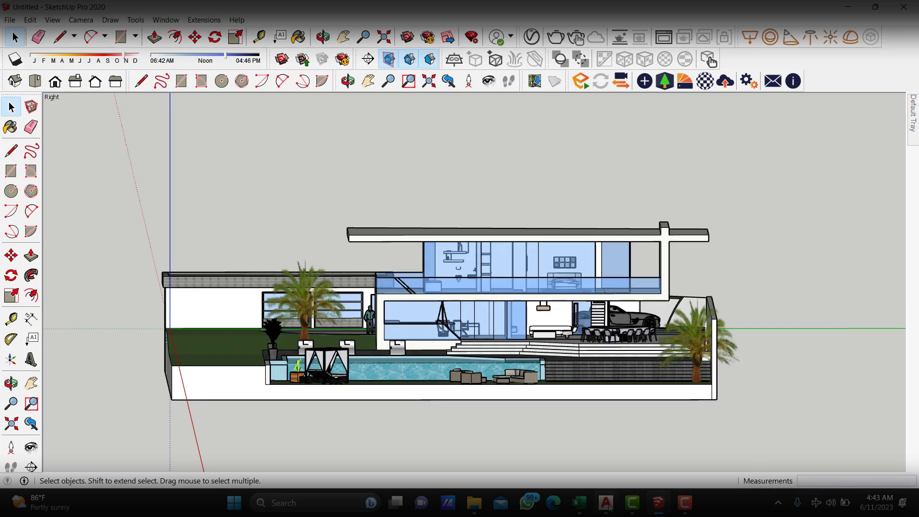
Bring the TAMPAK DEPAN TUTOR 1 drawing forward to compare it, then return to SketchUp.
click(610, 506)
click(664, 442)
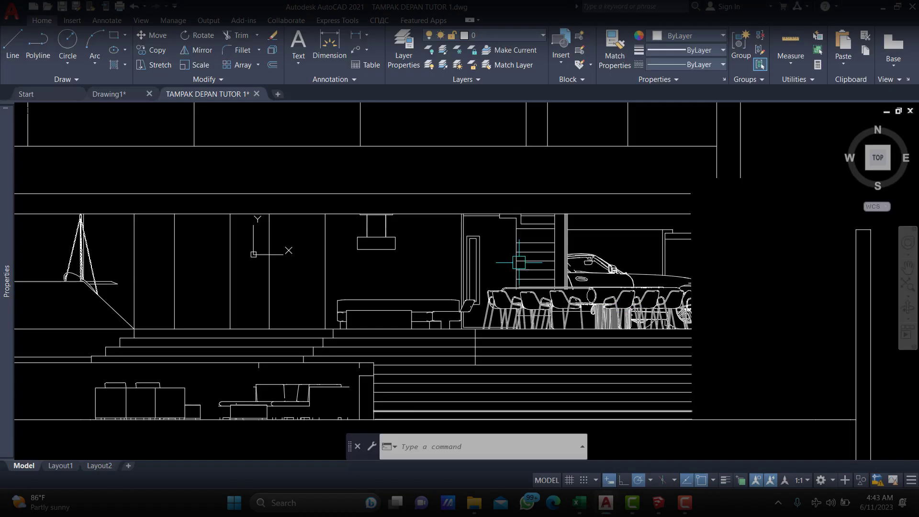
scroll(661, 261, down, 2)
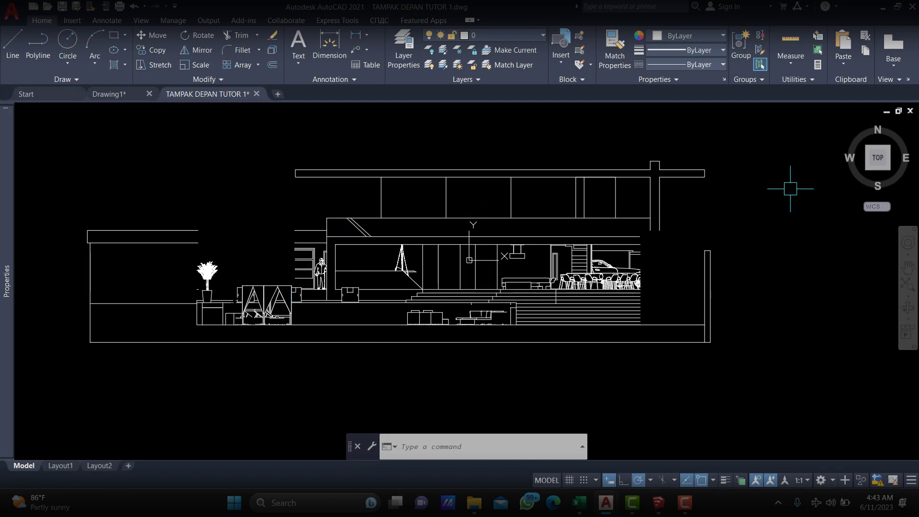
click(661, 441)
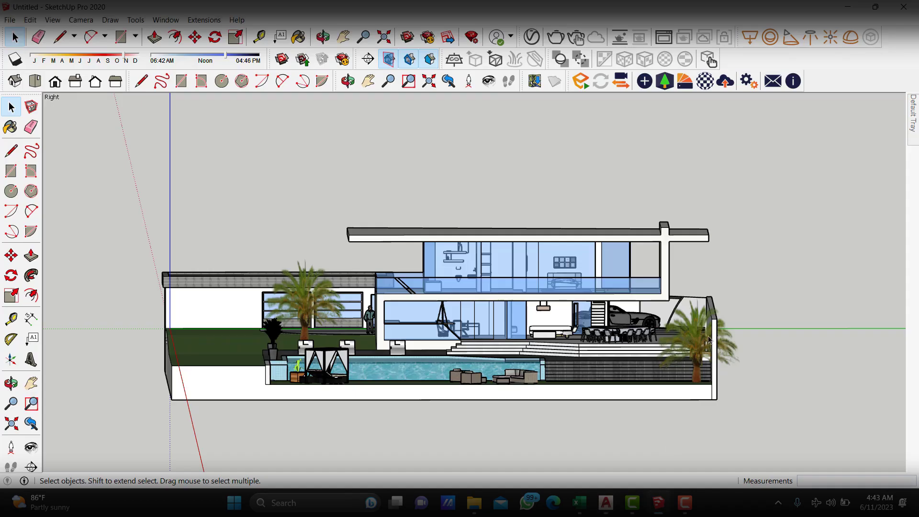
Orbit out of the right view to look down on the house and pool from a new angle.
drag(707, 302, 622, 306)
key(space)
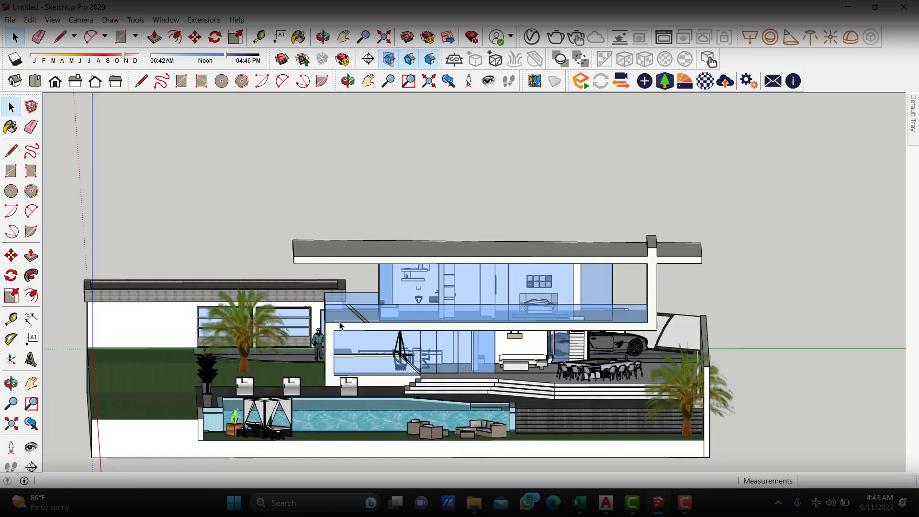
click(235, 328)
scroll(797, 391, up, 3)
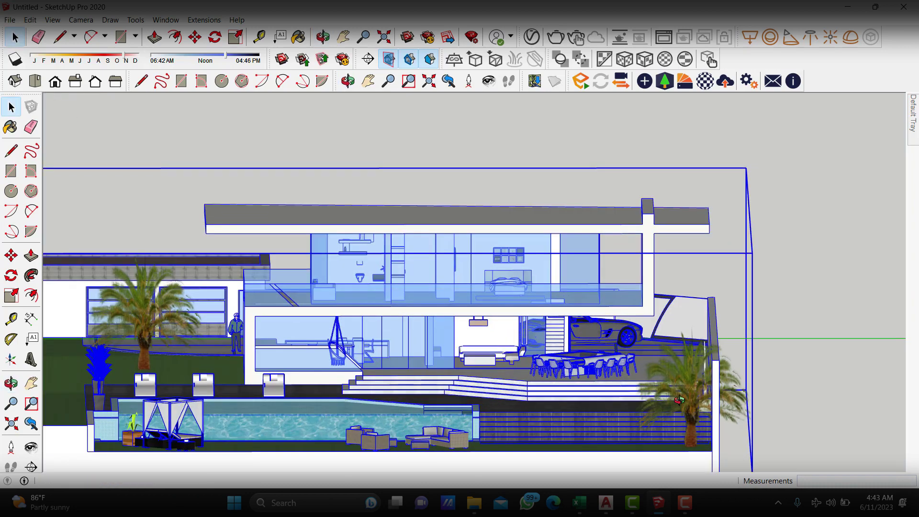
middle_drag(544, 291, 592, 280)
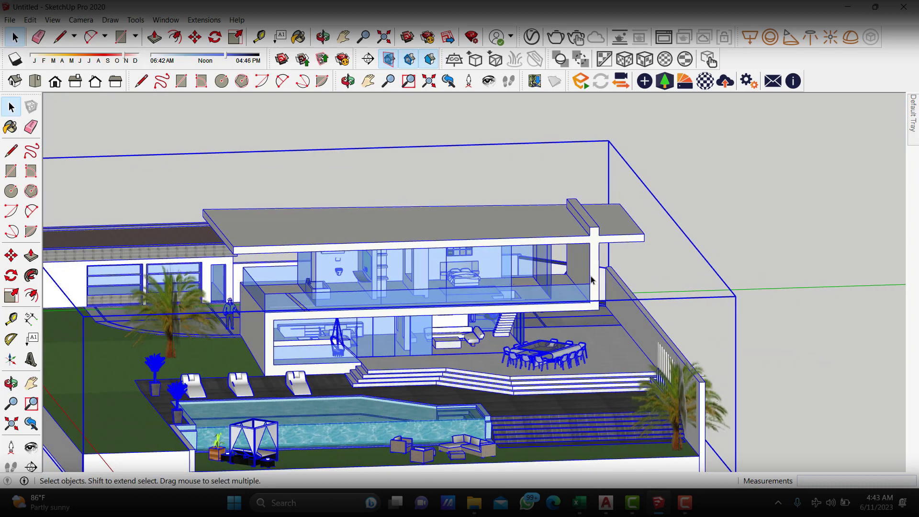
middle_drag(699, 399, 674, 383)
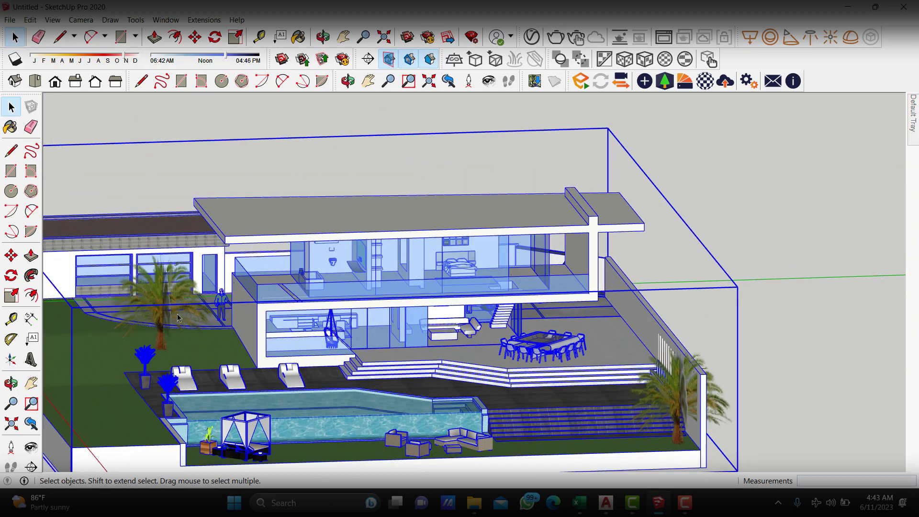
scroll(178, 318, up, 2)
scroll(200, 307, down, 2)
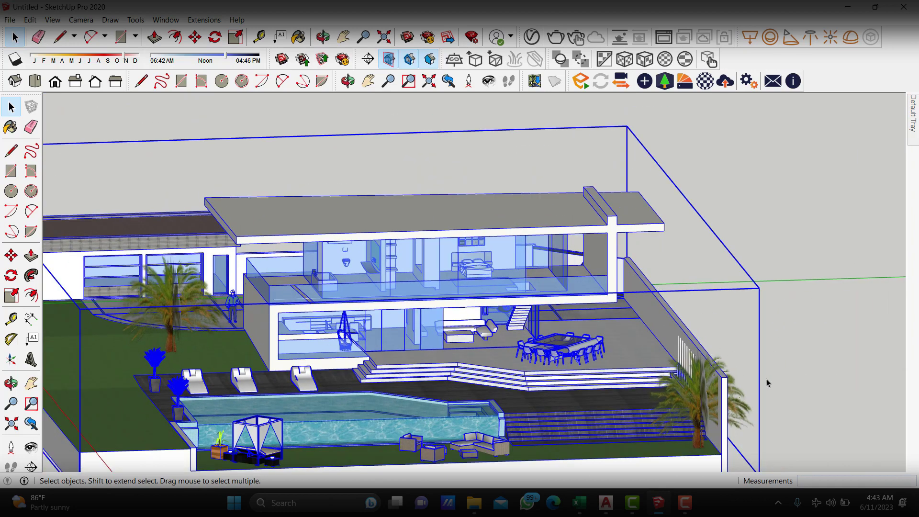
click(783, 348)
mouse_move(544, 322)
middle_down()
mouse_move(630, 325)
mouse_move(431, 316)
middle_up()
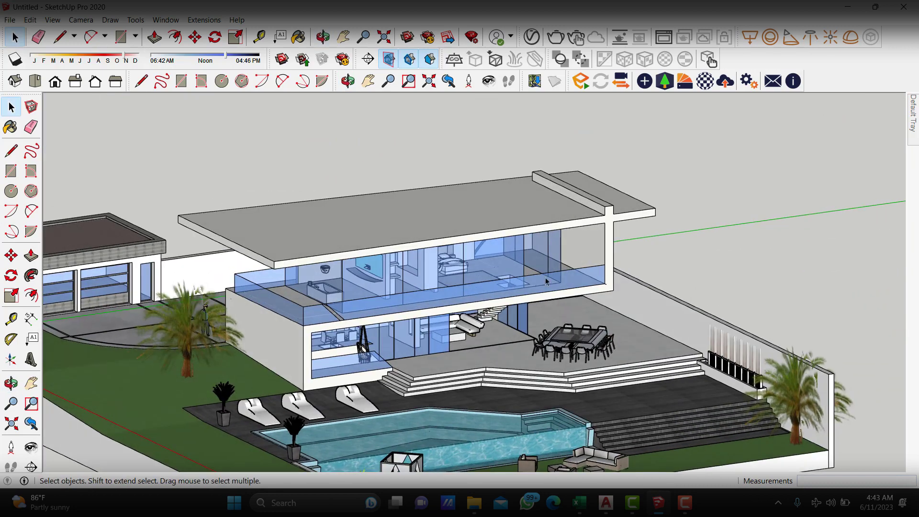
Inside the house group, delete the palm beside the garage, then inspect the right-hand terrace palm.
double_click(249, 314)
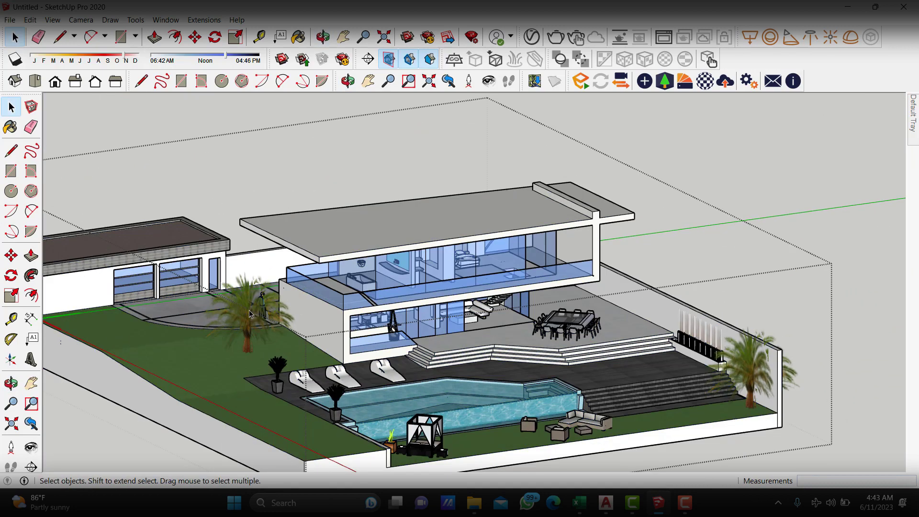
click(243, 319)
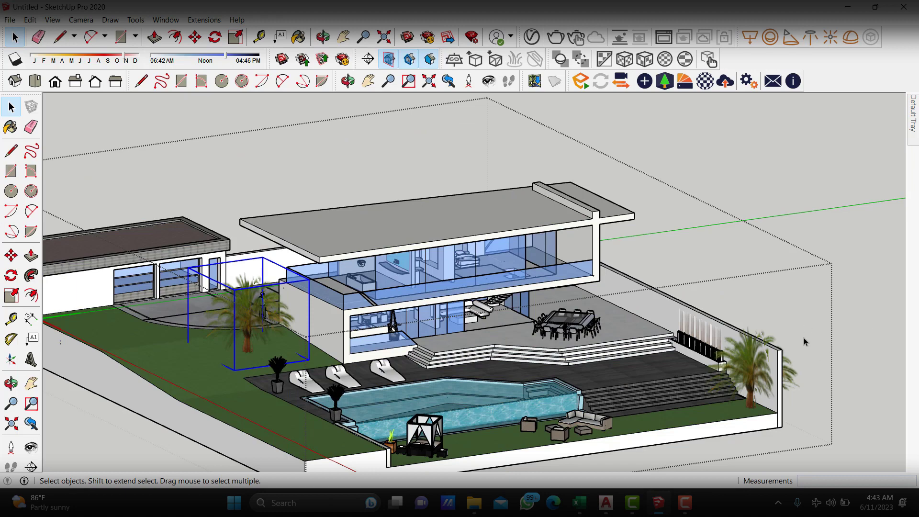
key(Delete)
click(747, 371)
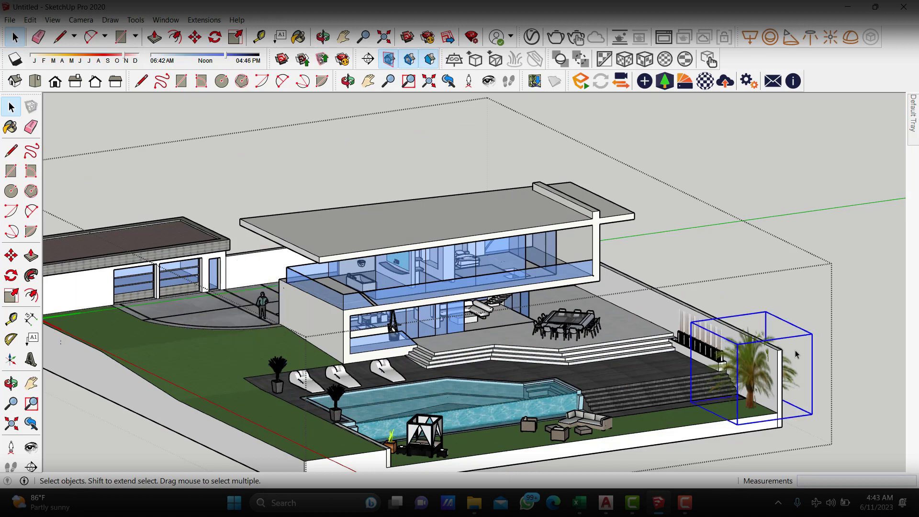
mouse_move(747, 372)
middle_down()
mouse_move(689, 398)
mouse_move(338, 420)
mouse_move(735, 417)
mouse_move(522, 434)
middle_up()
scroll(338, 419, up, 4)
scroll(560, 371, down, 3)
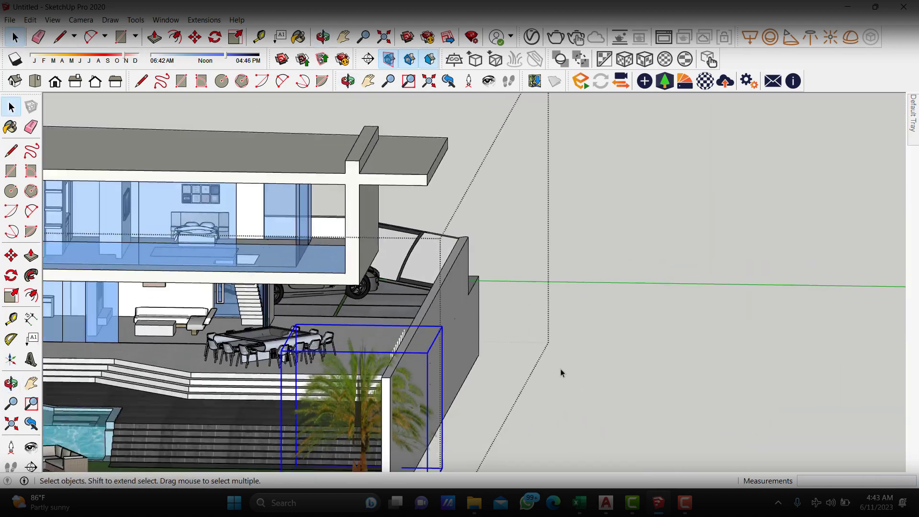
scroll(561, 372, down, 3)
scroll(560, 371, down, 3)
scroll(119, 277, up, 1)
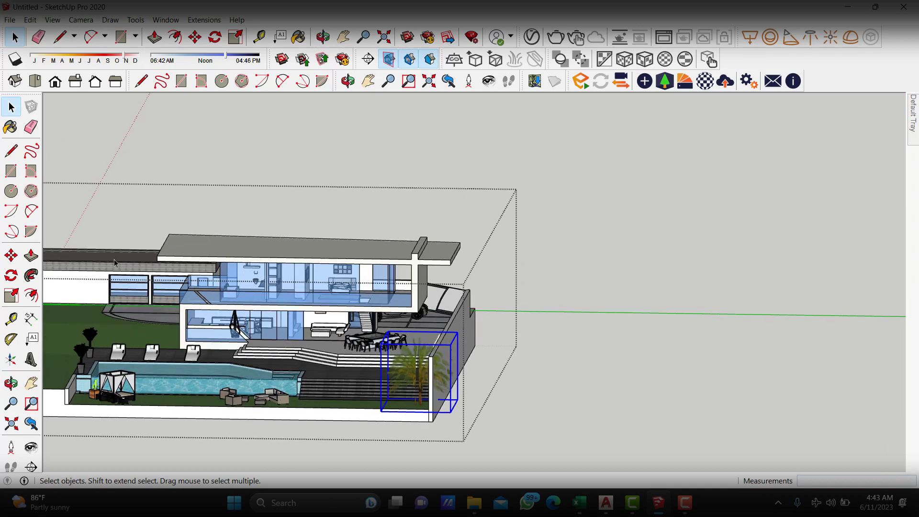
scroll(118, 276, up, 2)
scroll(119, 277, up, 2)
scroll(118, 277, up, 1)
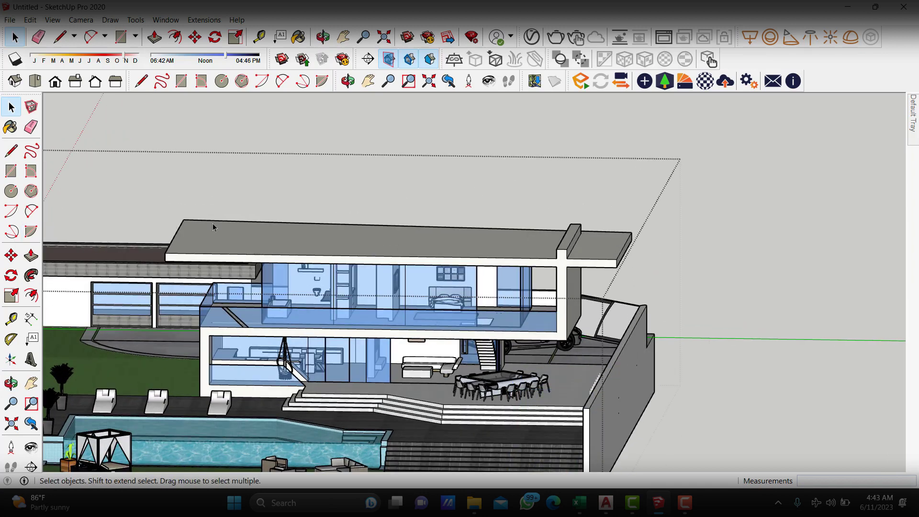
Bring up the TAMPAK DEPAN TUTOR 1 drawing and centre the elevation in view.
click(605, 503)
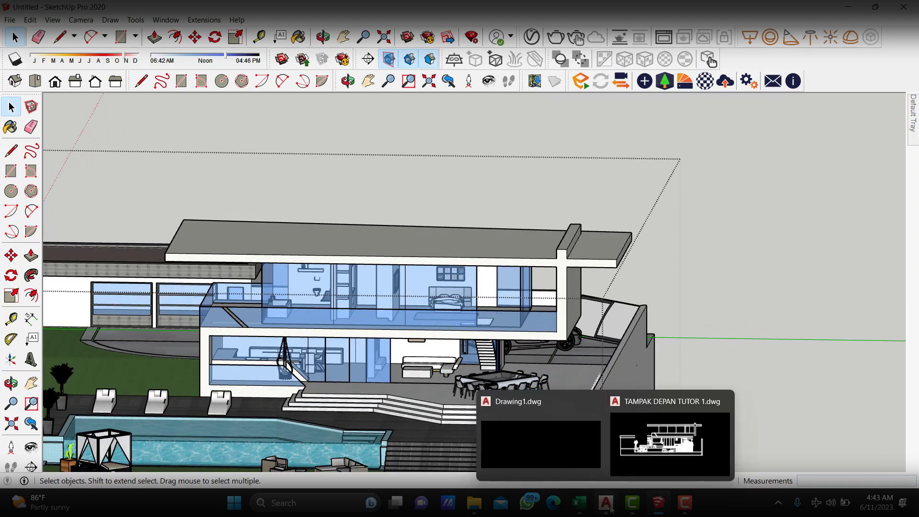
click(671, 429)
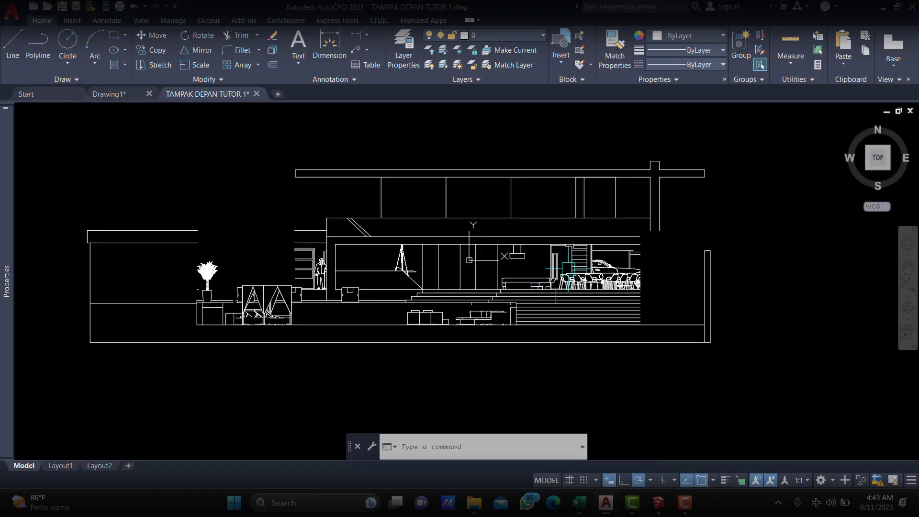
middle_drag(267, 256, 213, 306)
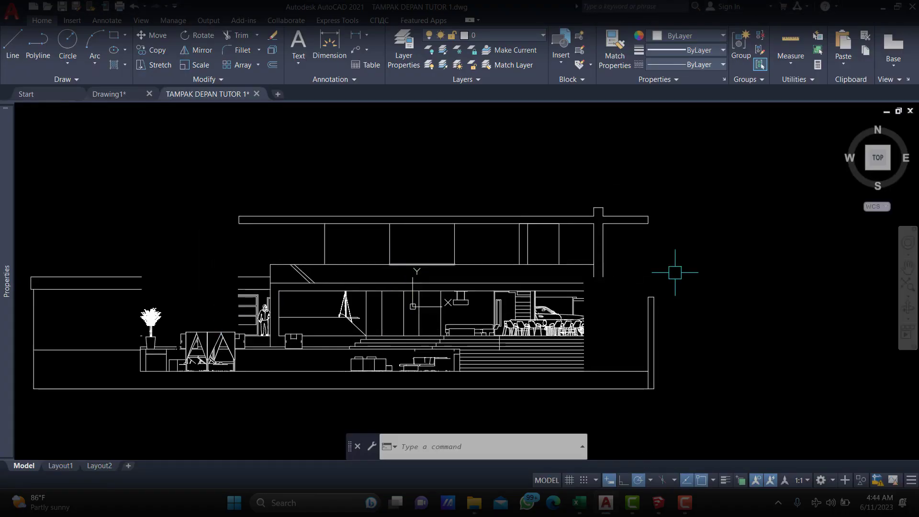
scroll(622, 278, up, 3)
scroll(580, 220, down, 3)
scroll(625, 277, down, 2)
middle_drag(440, 314, 509, 314)
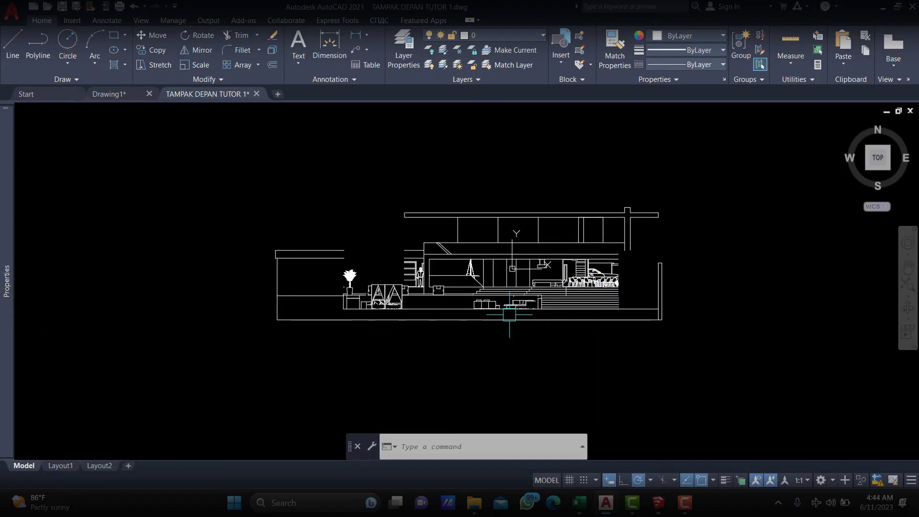
mouse_move(606, 503)
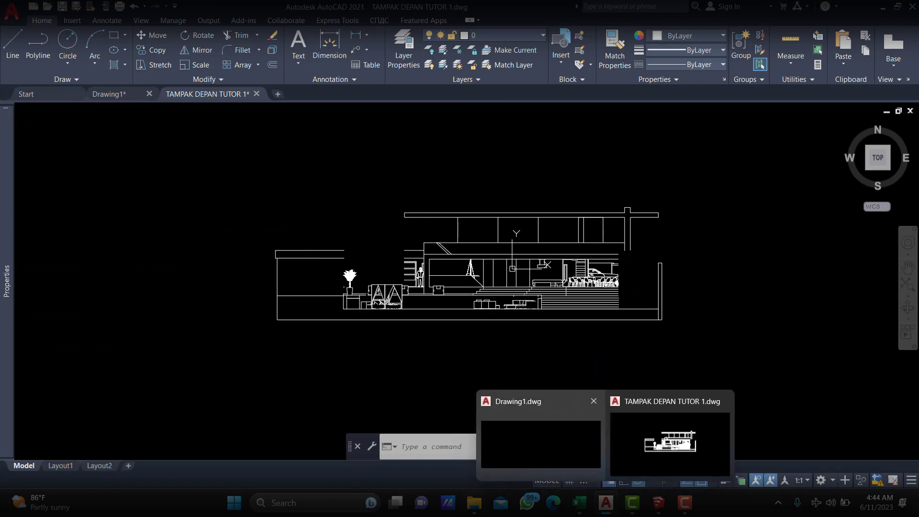
Open TA ISOMETRIC TUTOR 1.dwg and copy the entire isometric with a base point.
click(670, 444)
double_click(440, 131)
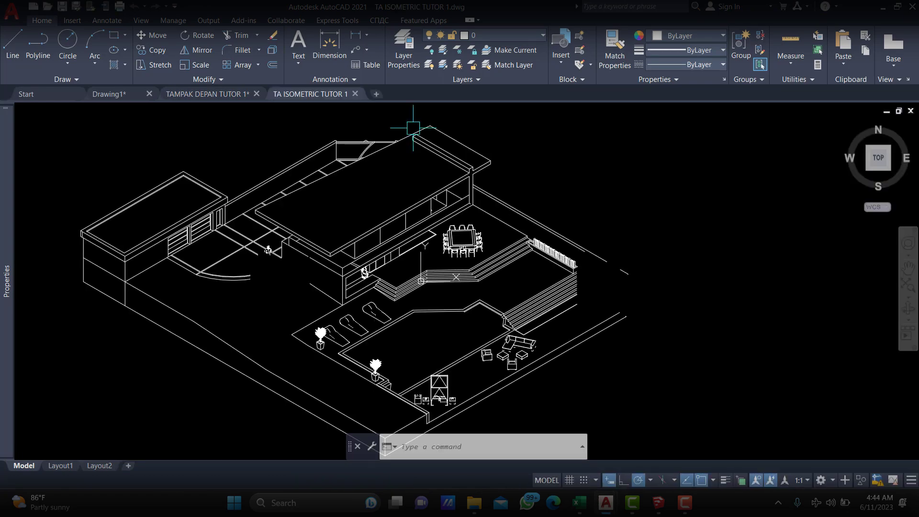
scroll(320, 288, down, 2)
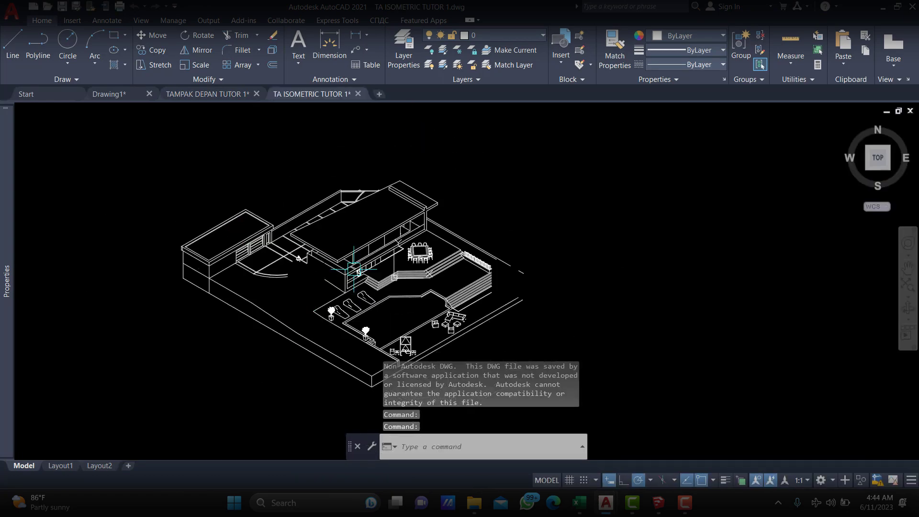
click(550, 146)
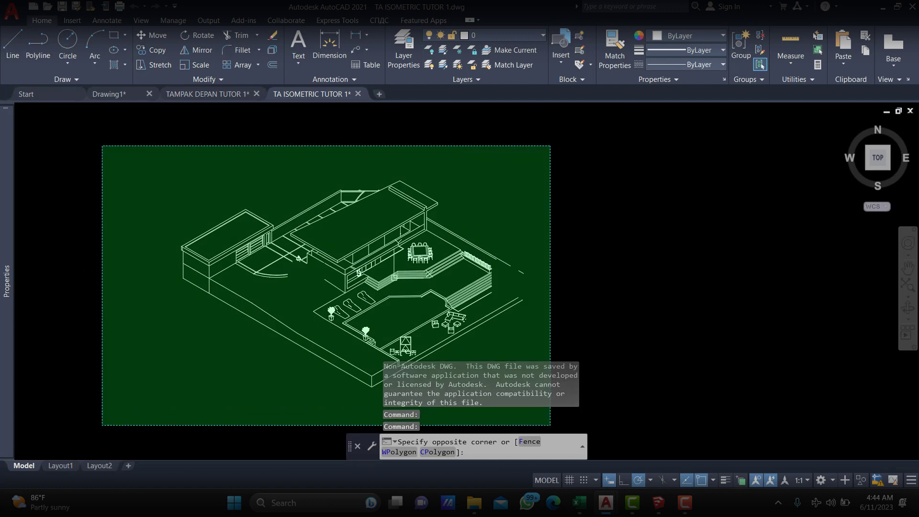
click(102, 425)
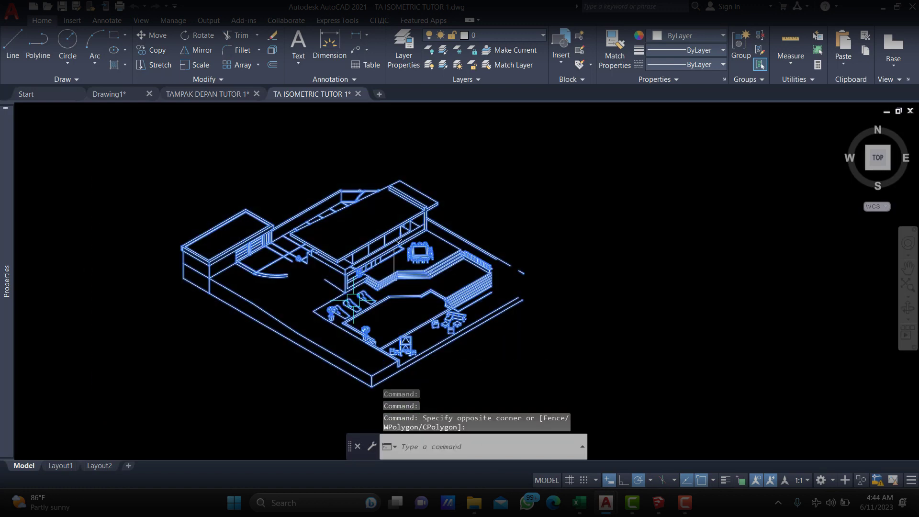
key(ctrl+shift+c)
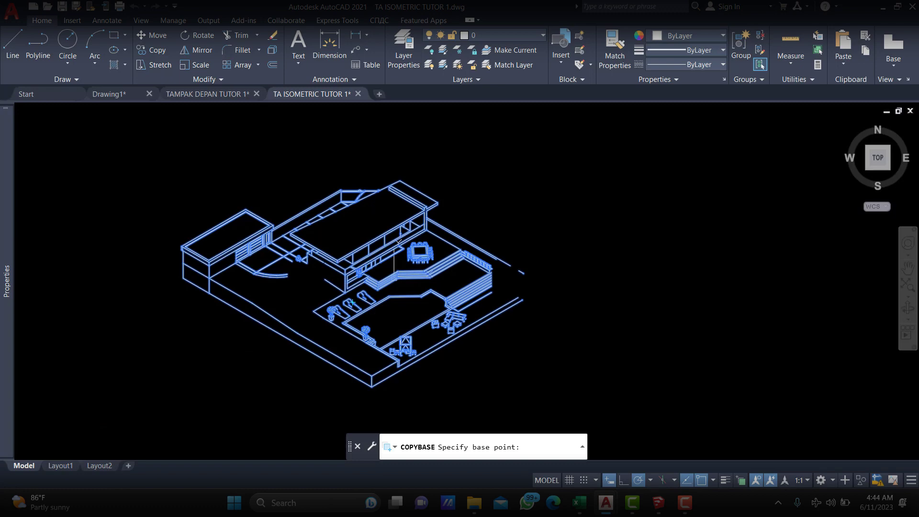
click(237, 358)
click(207, 94)
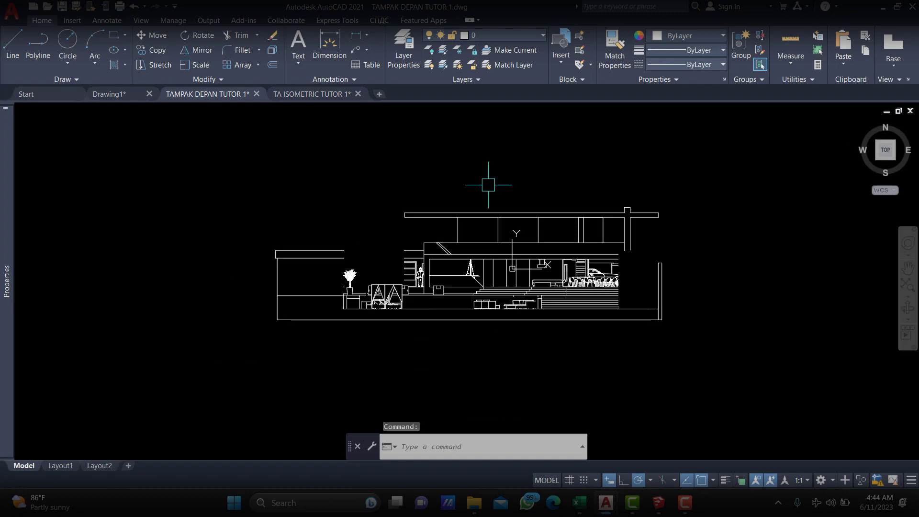
Zoom out and paste the copied isometric house to the right of the front elevation.
scroll(240, 254, down, 3)
middle_drag(618, 267, 403, 267)
scroll(372, 281, down, 2)
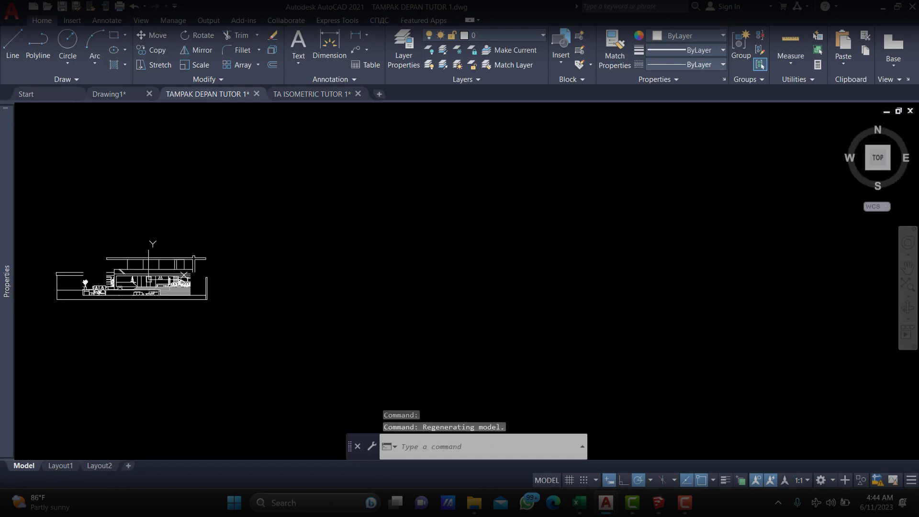
key(ctrl+v)
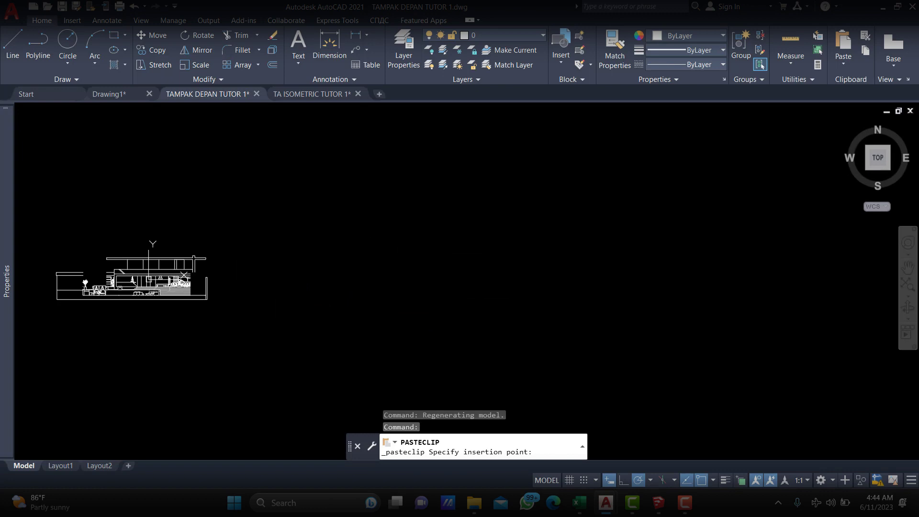
click(304, 309)
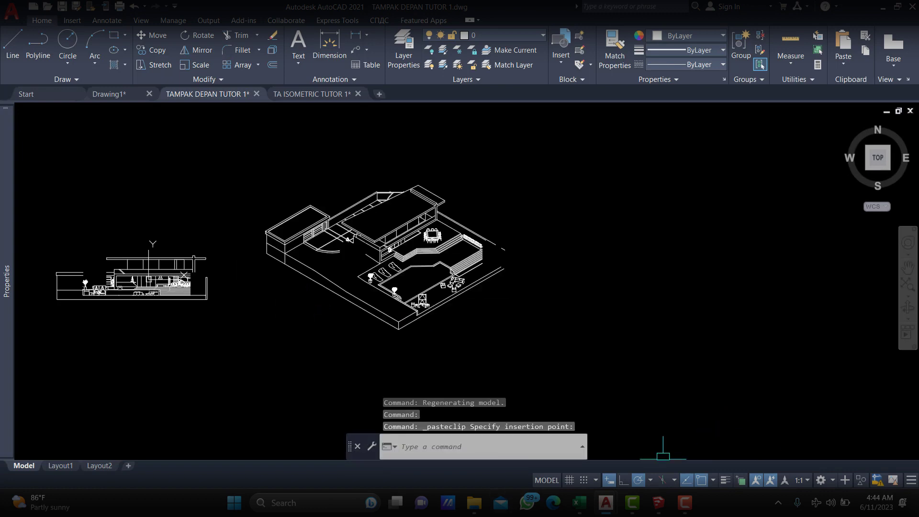
Open TA POT X01.dwg, window-select the whole section and copy it with Ctrl+Shift+C.
click(474, 503)
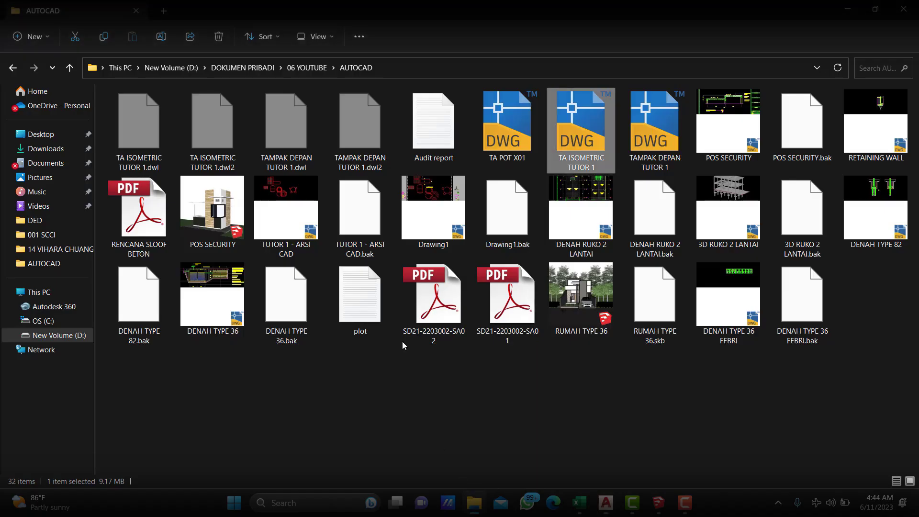
double_click(511, 131)
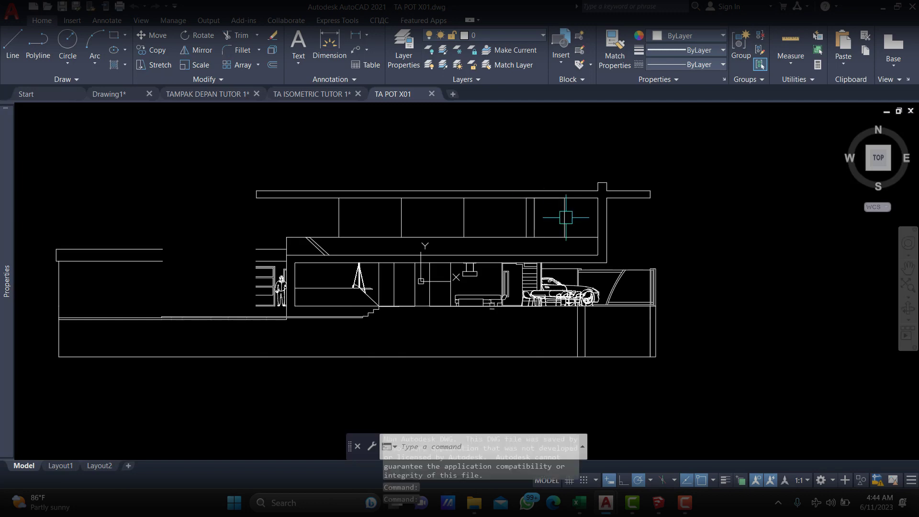
scroll(564, 216, down, 4)
click(657, 178)
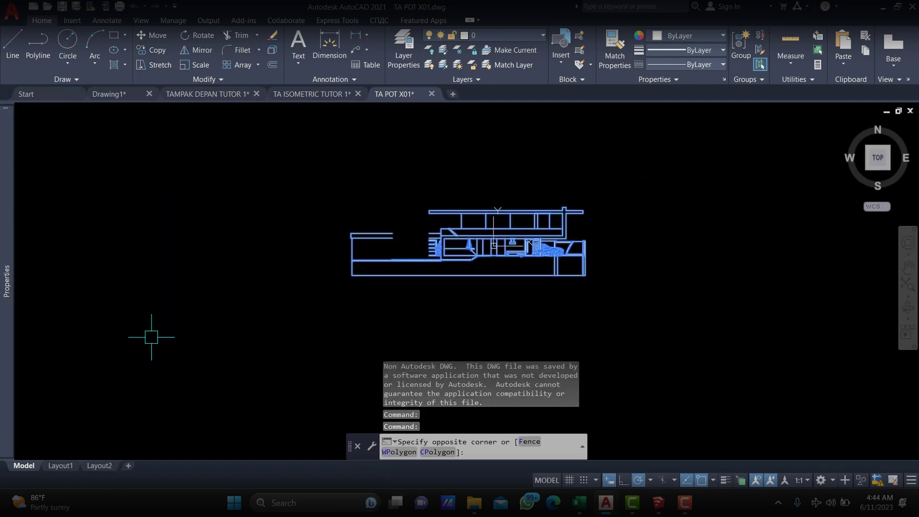
click(152, 337)
key(ctrl+shift+c)
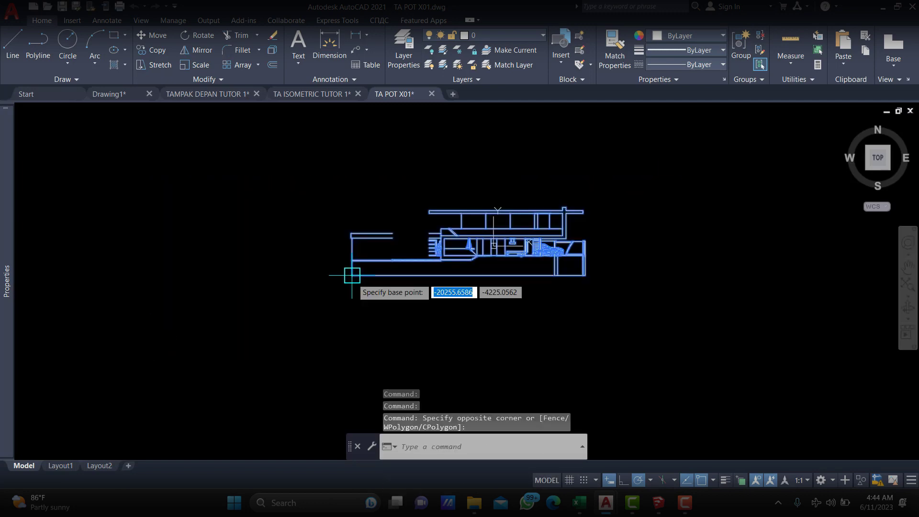
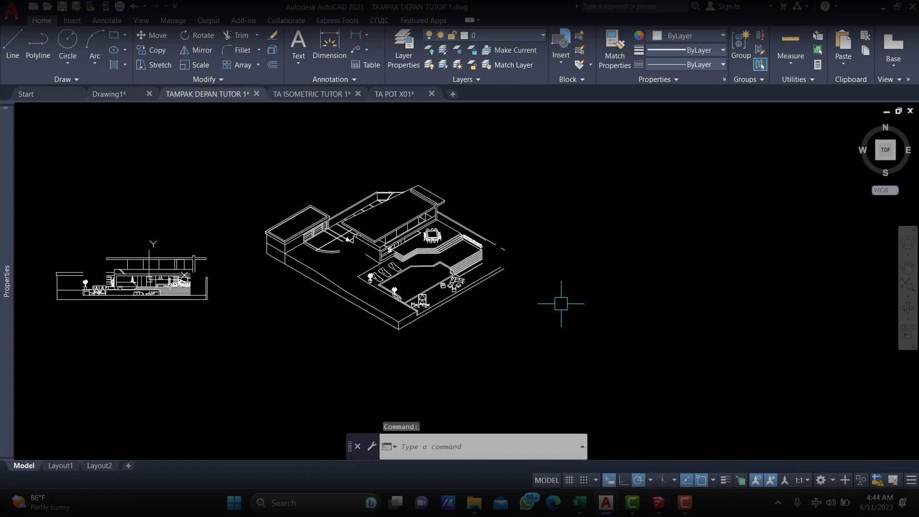
Paste the copied elevation drawing to the right of the isometric house.
key(ctrl+v)
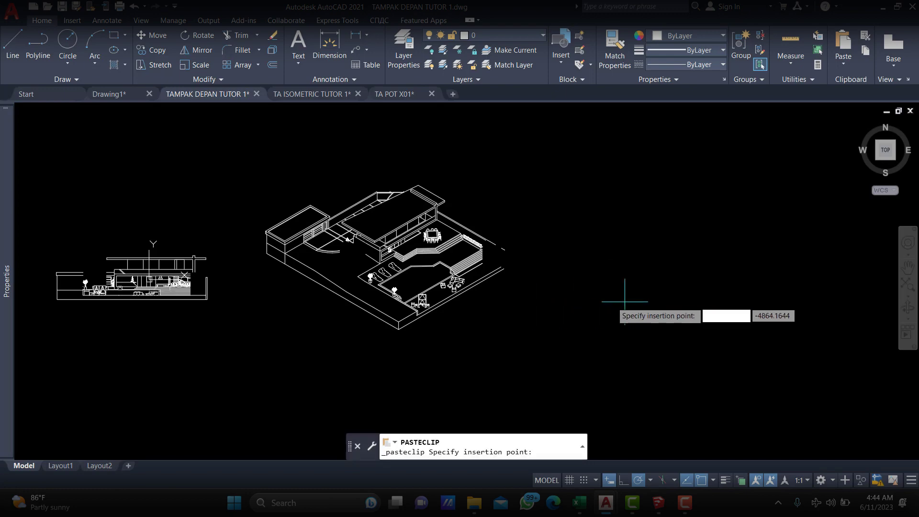
click(625, 302)
scroll(819, 264, up, 5)
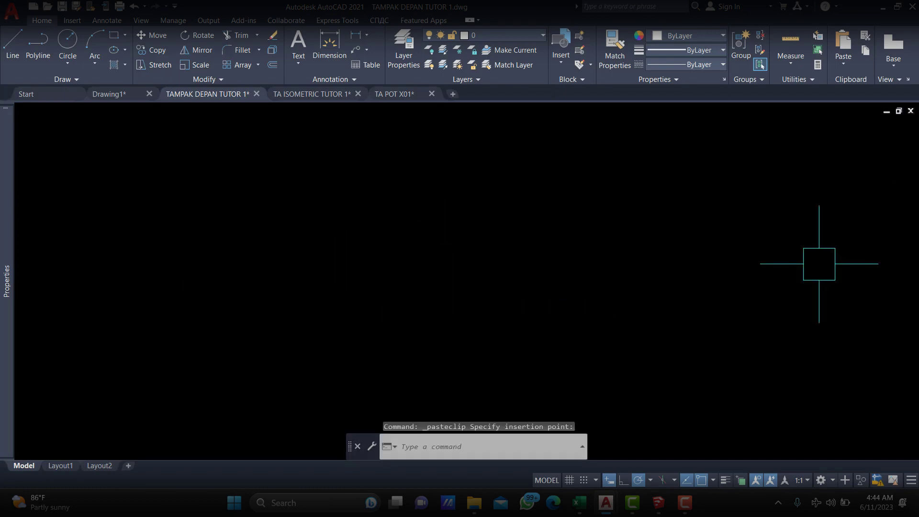
scroll(303, 288, down, 5)
scroll(306, 285, up, 2)
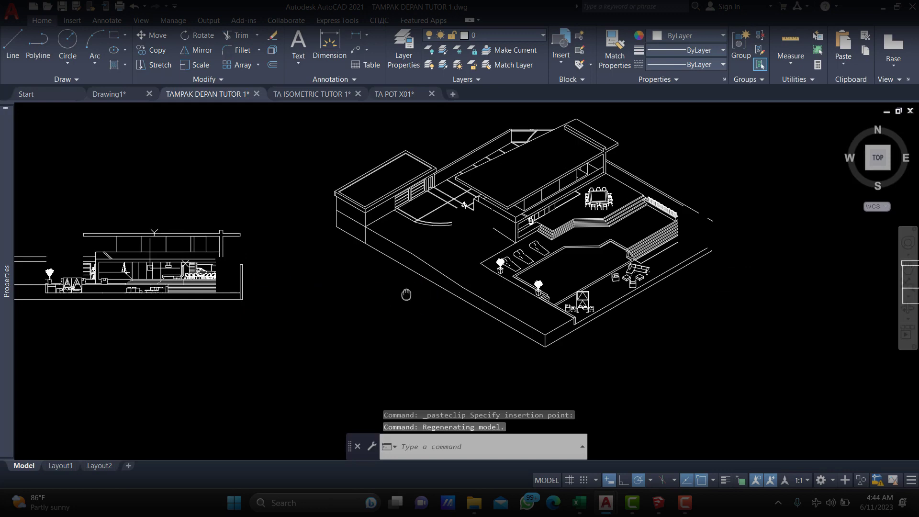
scroll(357, 284, down, 2)
scroll(397, 273, down, 3)
scroll(201, 261, up, 2)
scroll(550, 261, up, 2)
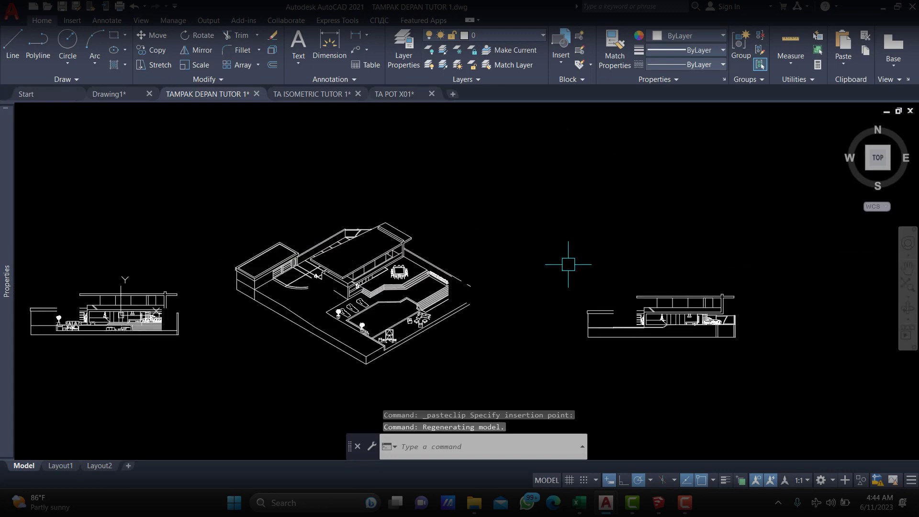
Zoom and pan to check the new elevation beside the isometric house.
scroll(311, 282, up, 4)
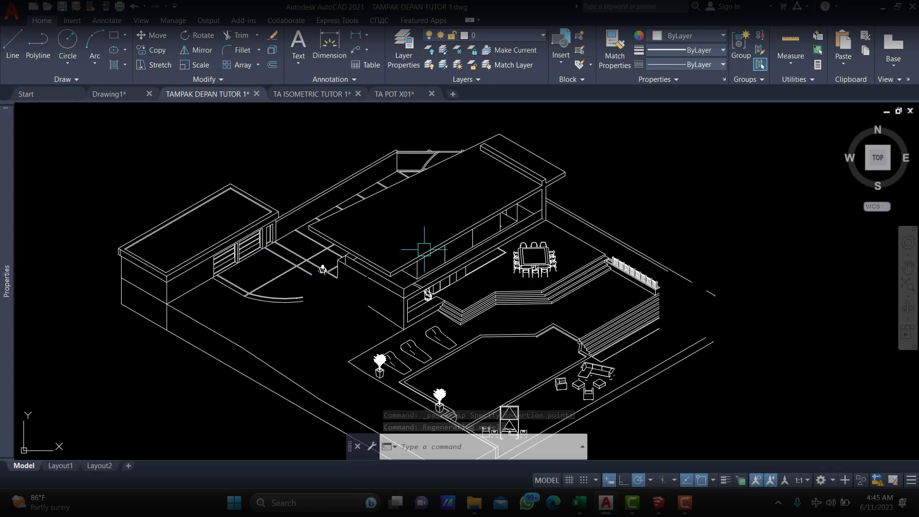
scroll(375, 271, down, 4)
scroll(100, 321, up, 6)
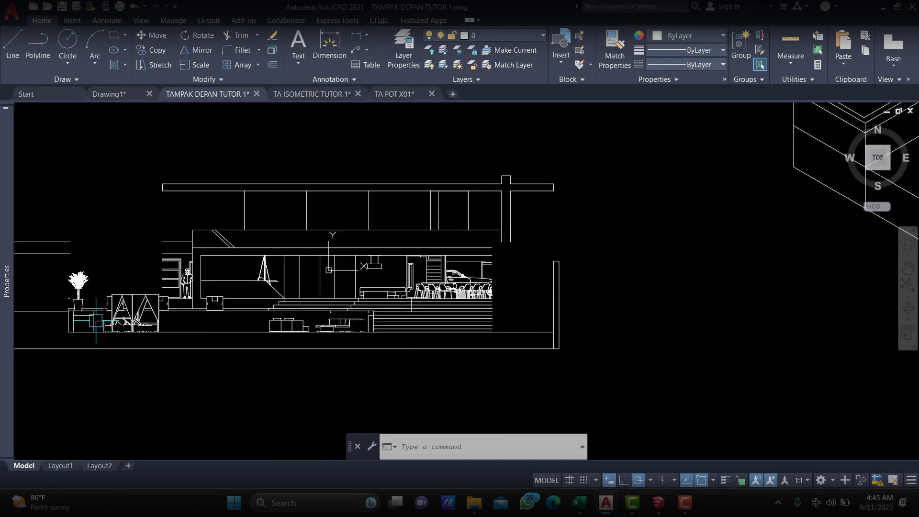
scroll(356, 277, down, 5)
scroll(359, 226, down, 2)
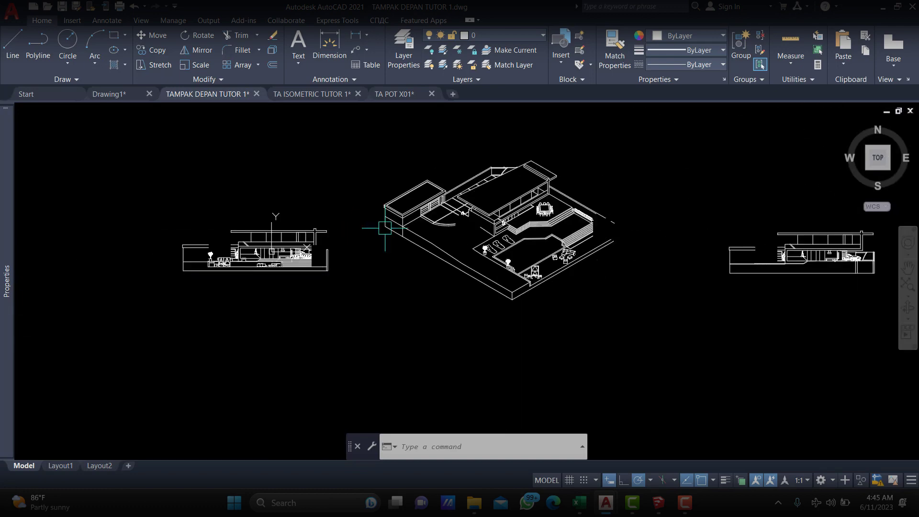
middle_drag(759, 293, 535, 254)
scroll(591, 287, up, 6)
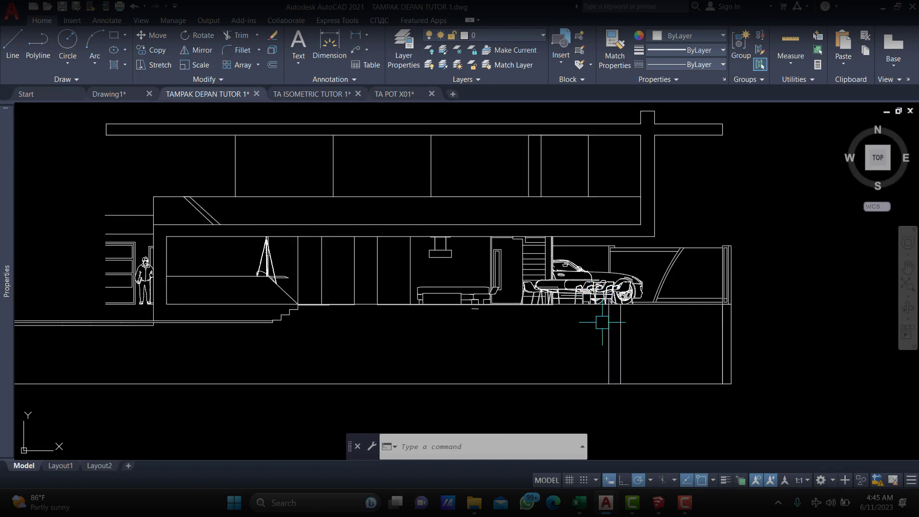
scroll(570, 240, down, 3)
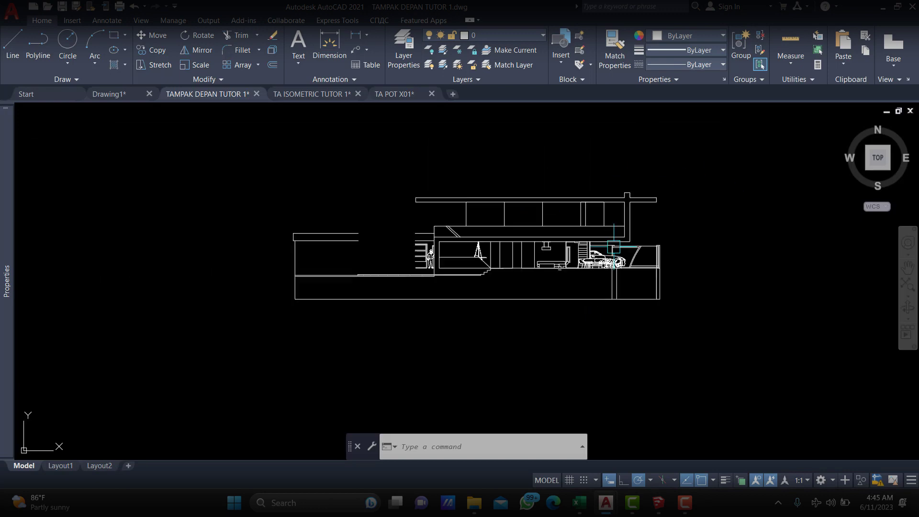
scroll(512, 250, down, 2)
scroll(605, 287, up, 1)
scroll(557, 271, up, 1)
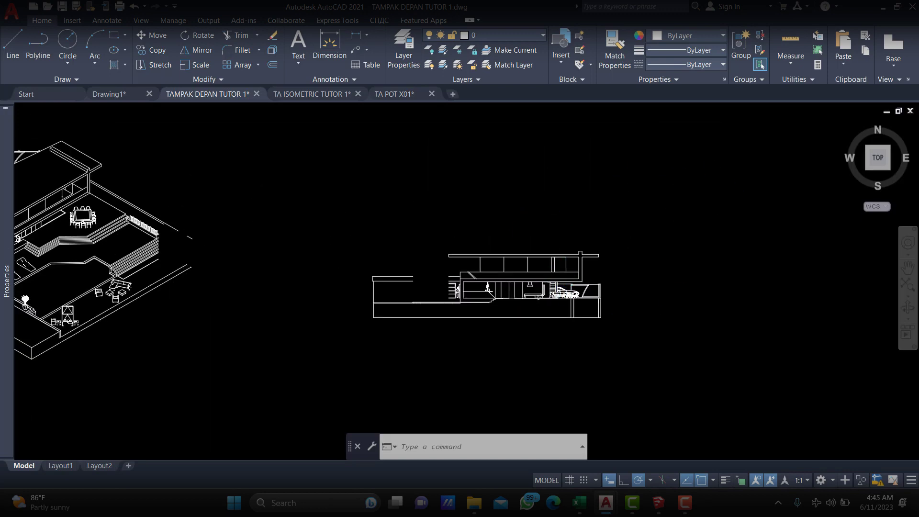
scroll(571, 264, up, 2)
scroll(573, 259, up, 1)
scroll(467, 254, up, 1)
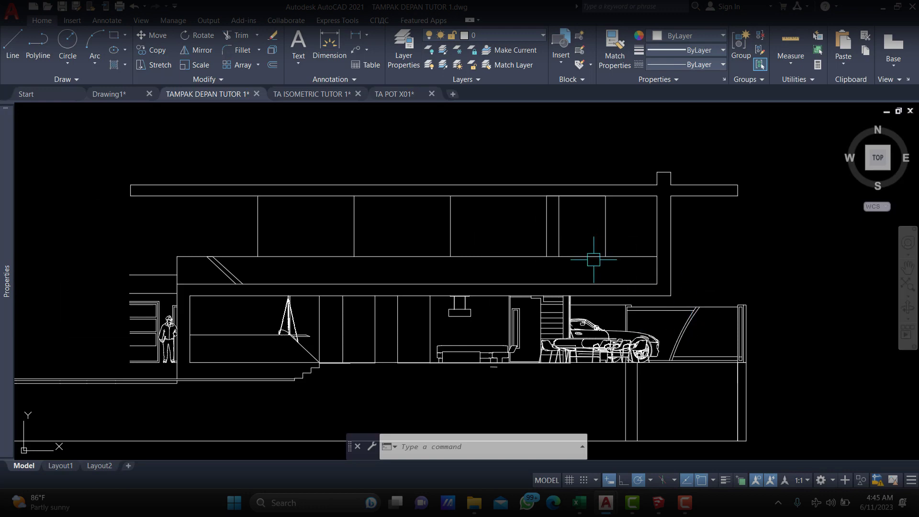
scroll(594, 259, down, 2)
middle_drag(554, 242, 502, 244)
scroll(503, 244, down, 3)
Pan and zoom to frame the isometric house with an elevation on each side.
middle_drag(275, 234, 580, 233)
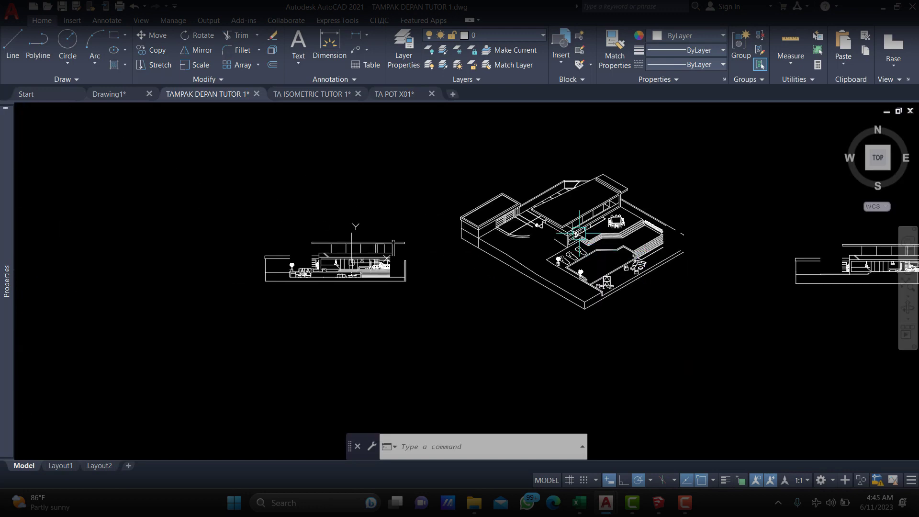
scroll(577, 225, up, 3)
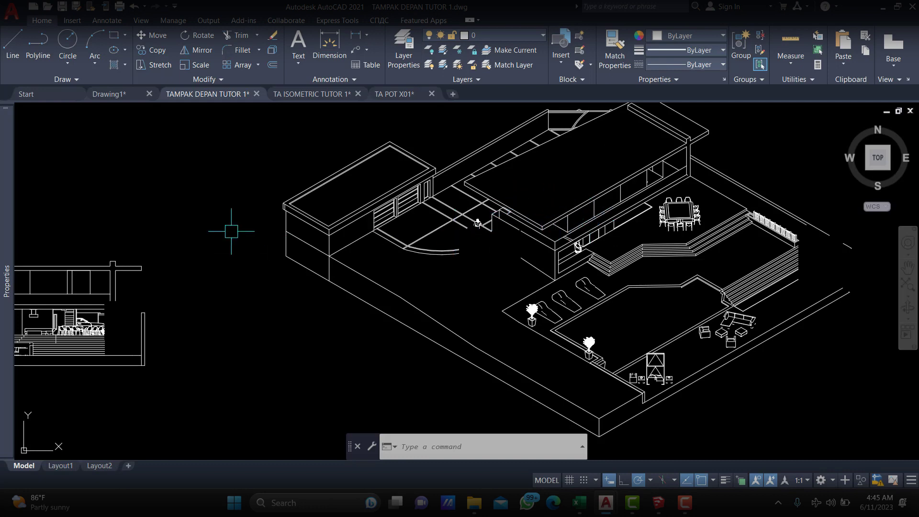
scroll(231, 231, down, 3)
middle_drag(331, 191, 446, 174)
mouse_move(574, 213)
middle_down()
mouse_move(302, 238)
mouse_move(402, 239)
middle_up()
scroll(366, 237, down, 3)
scroll(288, 236, up, 2)
scroll(255, 235, up, 2)
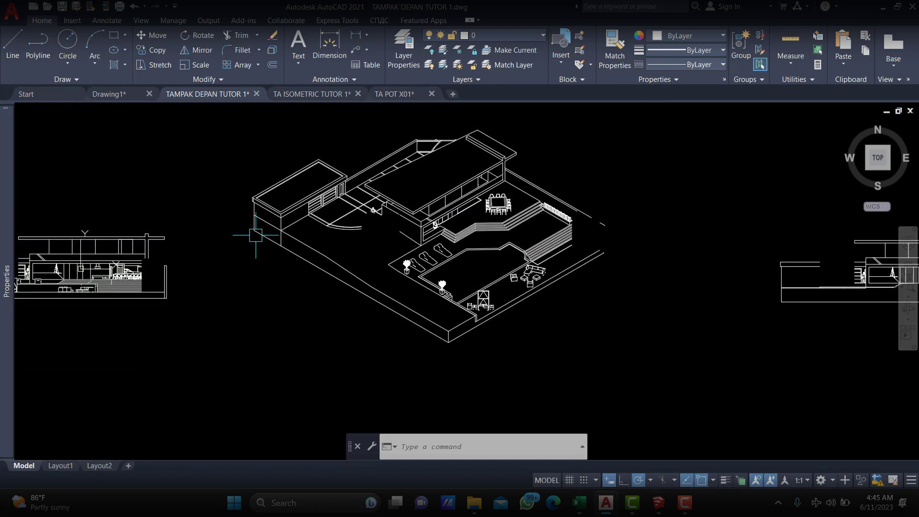
middle_drag(256, 235, 329, 237)
mouse_move(396, 240)
middle_down()
mouse_move(492, 246)
mouse_move(216, 297)
mouse_move(292, 278)
mouse_move(314, 241)
middle_up()
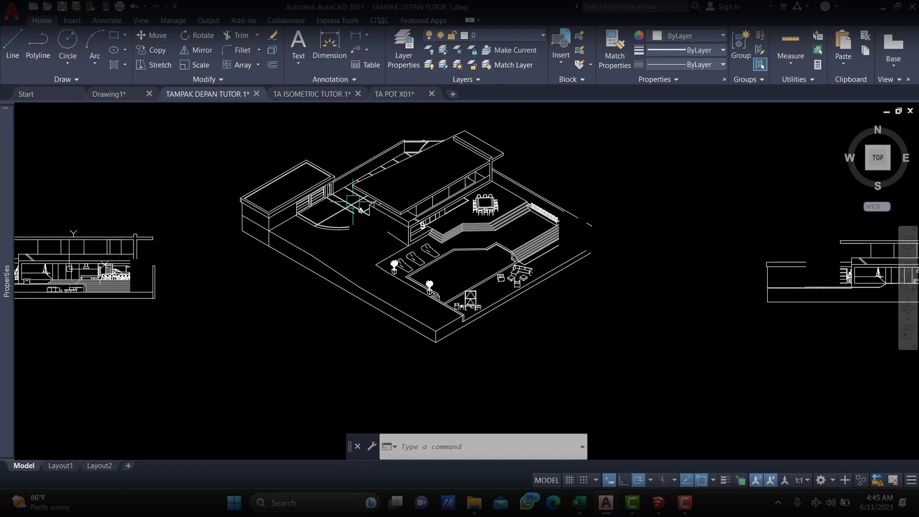
Zoom in and out to inspect the isometric house and pool up close.
middle_drag(474, 245, 445, 276)
scroll(344, 239, up, 3)
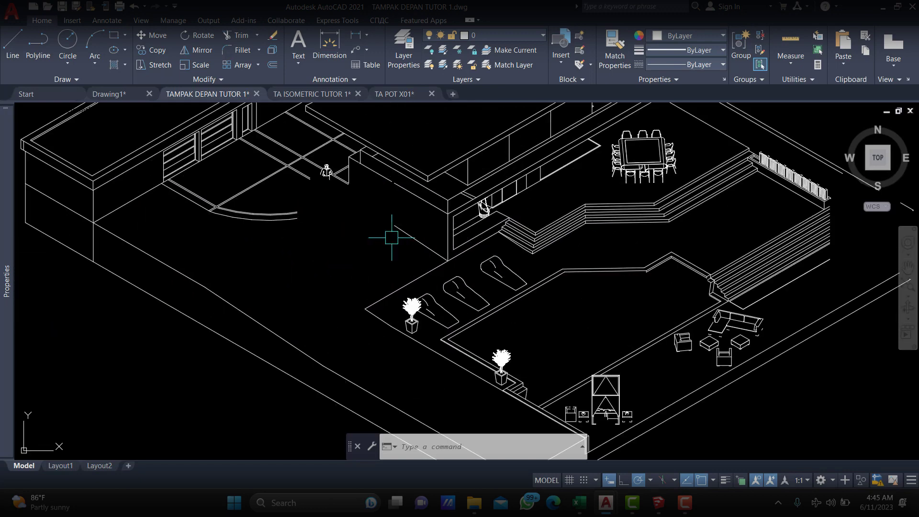
scroll(382, 236, down, 2)
scroll(348, 284, up, 1)
scroll(514, 353, up, 4)
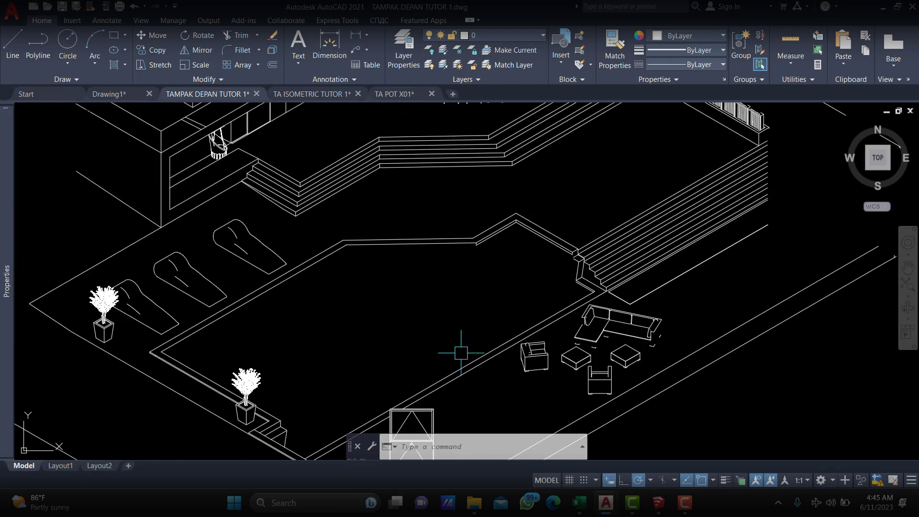
scroll(611, 255, down, 3)
scroll(377, 246, up, 1)
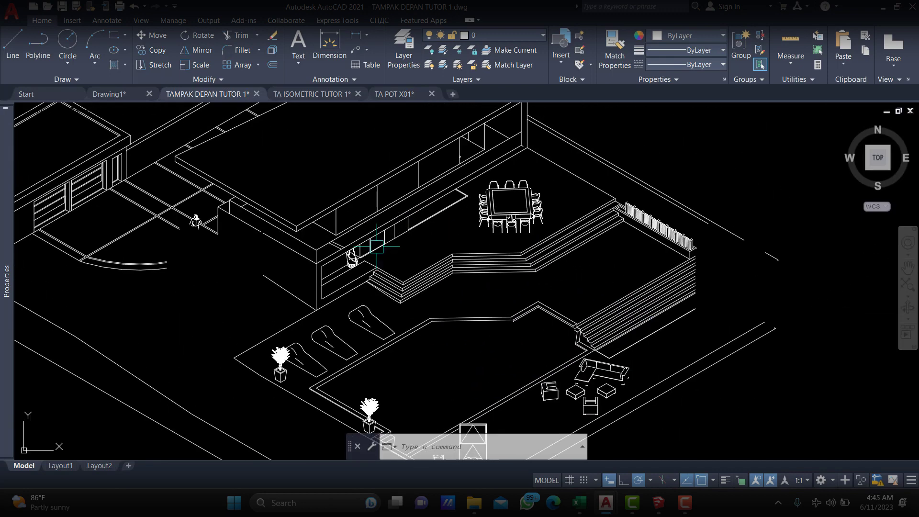
scroll(218, 244, up, 2)
scroll(220, 242, up, 2)
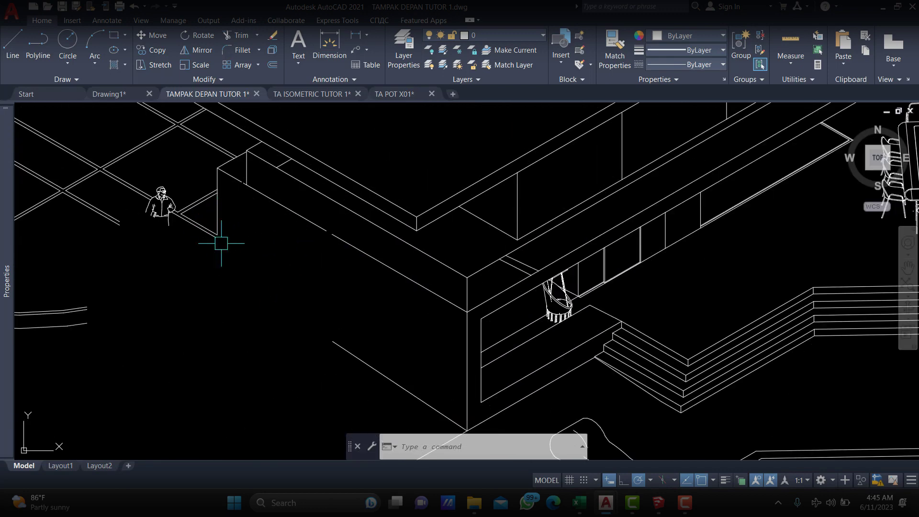
scroll(531, 344, down, 4)
Switch to SketchUp and orbit the 3D house to view the pool and garden furniture.
click(658, 503)
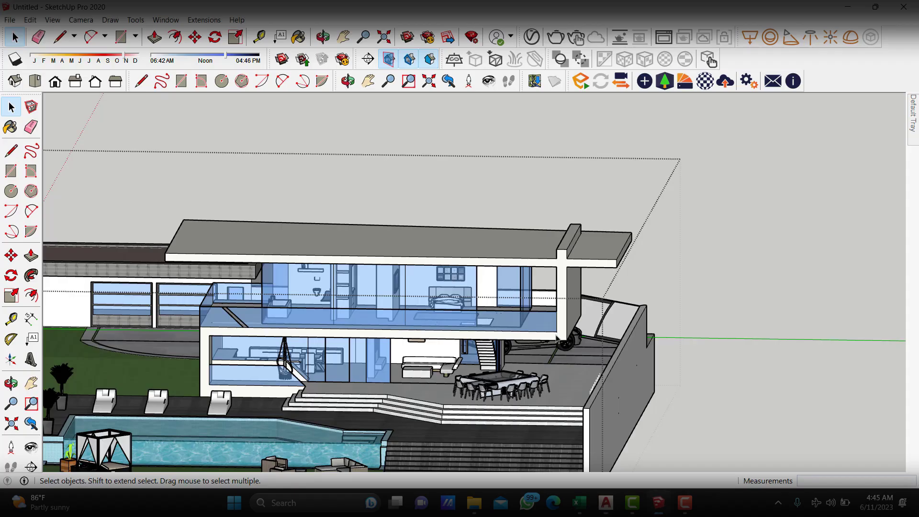
scroll(433, 288, down, 3)
middle_drag(434, 288, 502, 303)
scroll(502, 303, up, 3)
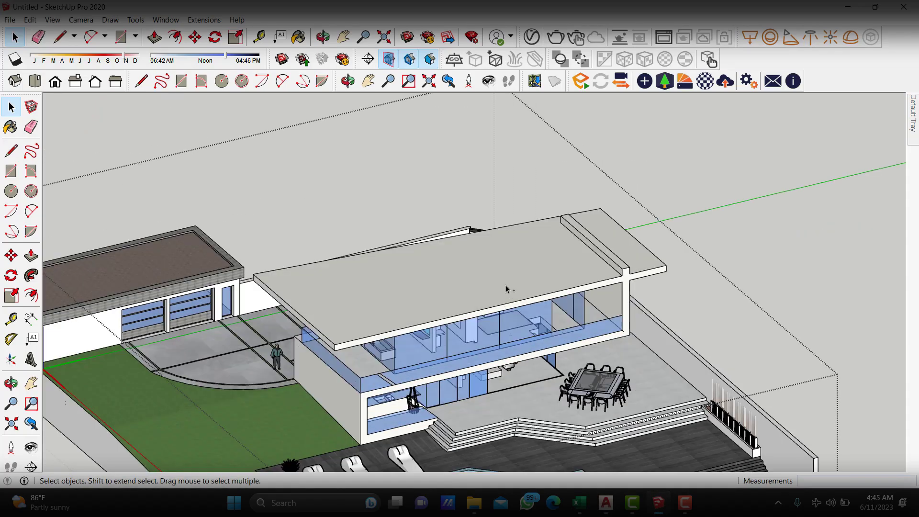
scroll(402, 188, down, 1)
scroll(416, 199, down, 1)
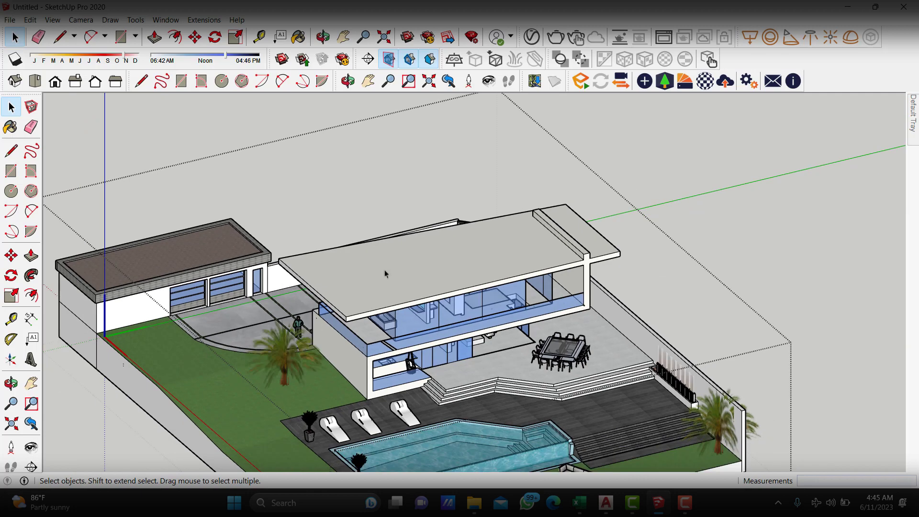
middle_drag(390, 266, 656, 229)
scroll(656, 228, up, 1)
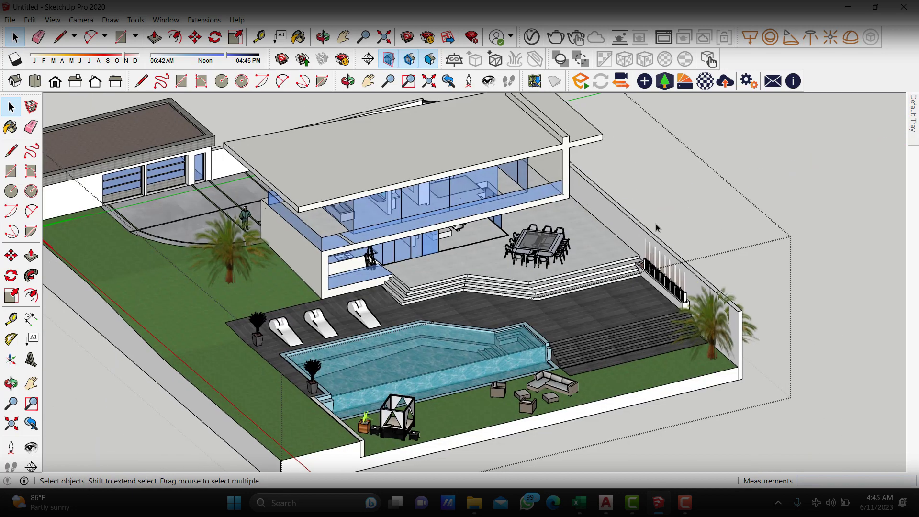
Exit the model group and return to the TAMPAK DEPAN TUTOR 1 drawing in AutoCAD.
key(Escape)
scroll(391, 265, down, 1)
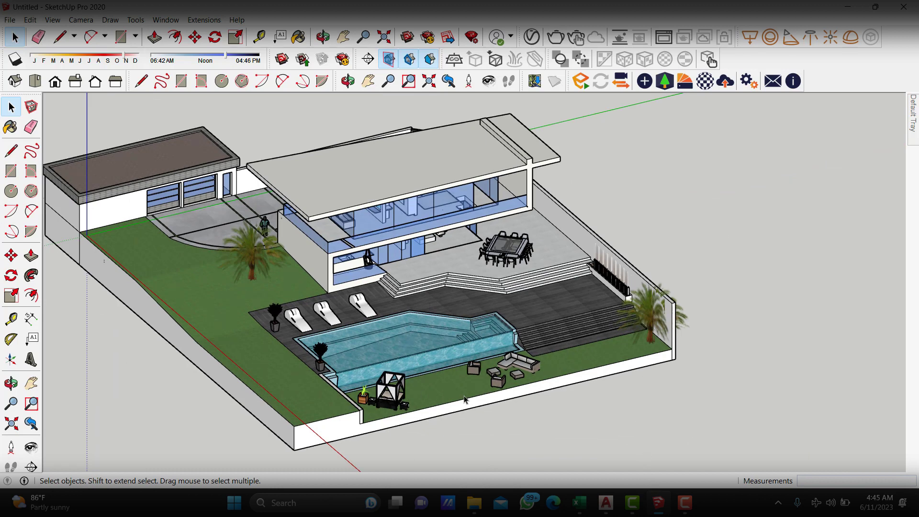
mouse_move(606, 503)
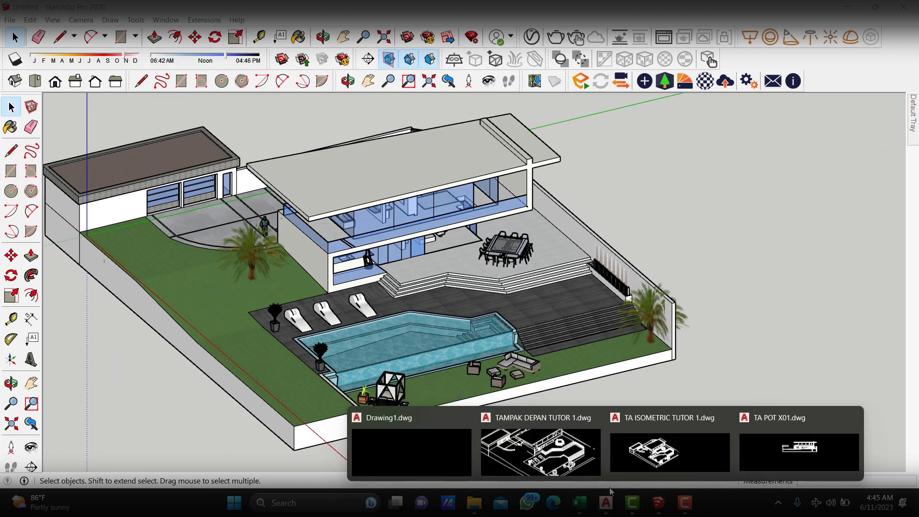
click(594, 457)
scroll(497, 287, down, 10)
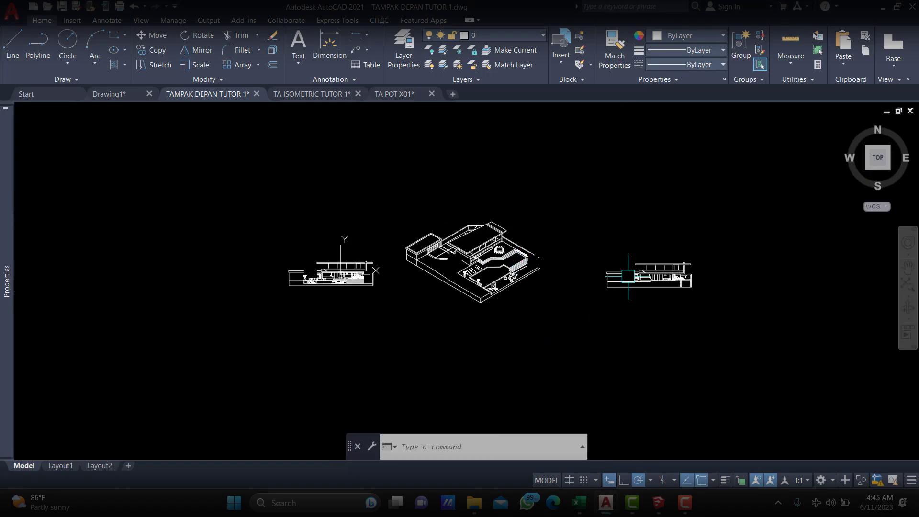
scroll(628, 276, up, 4)
scroll(579, 272, down, 6)
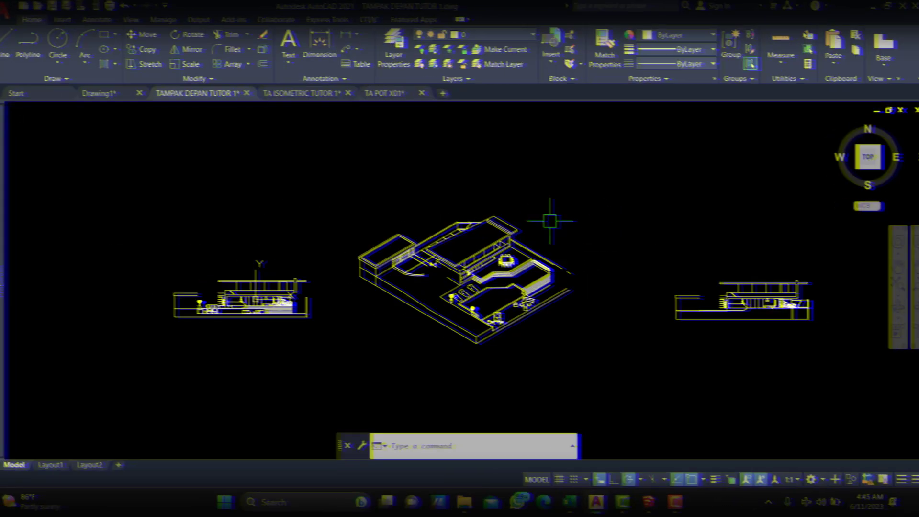